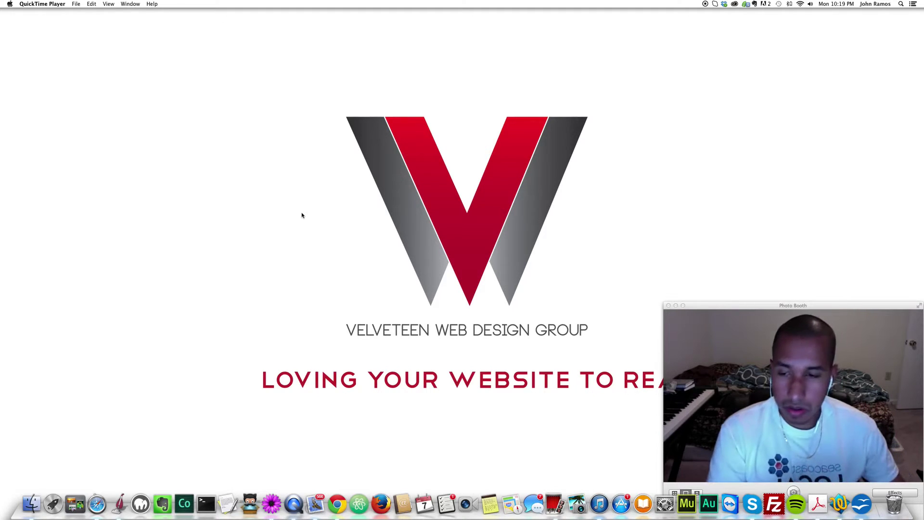
Open Safari and go to google.com
{"action": "left_click", "coordinate": [97, 503]}
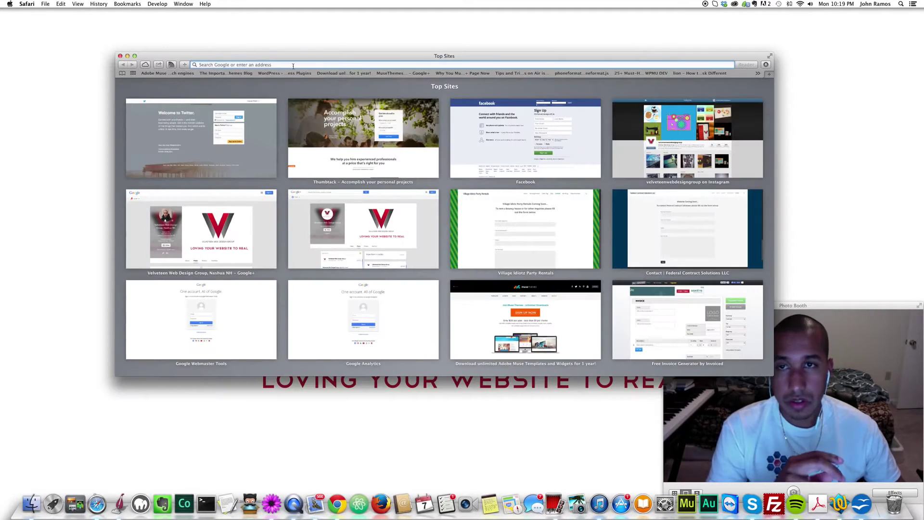
{"action": "left_click", "coordinate": [292, 65]}
{"action": "type", "text": "google.com"}
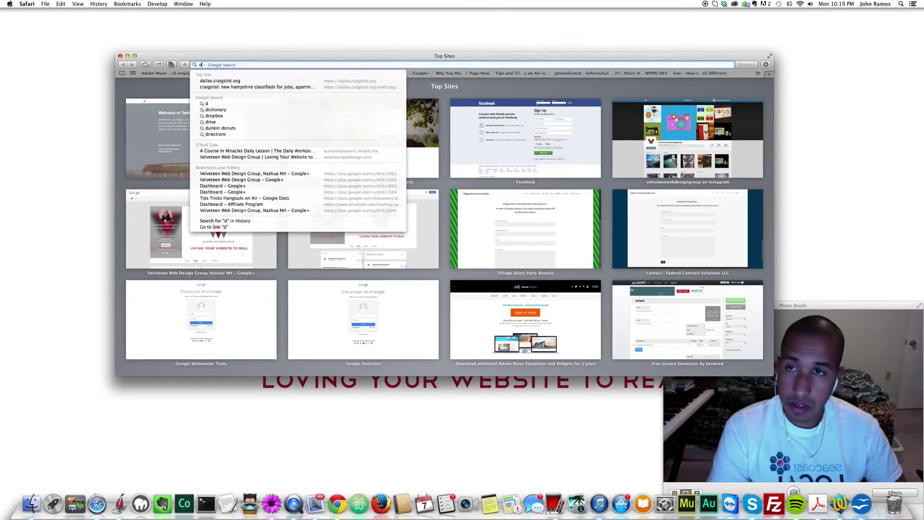
{"action": "key", "text": "Return"}
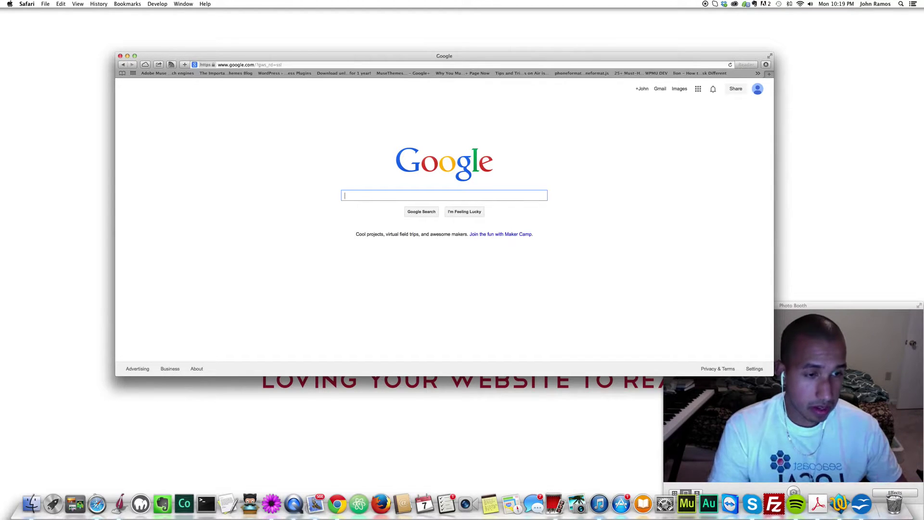
Search for "html5 boilerplate" and download v4.3.0 from the HTML5 Boilerplate website
{"action": "type", "text": "html5 boilerpla"}
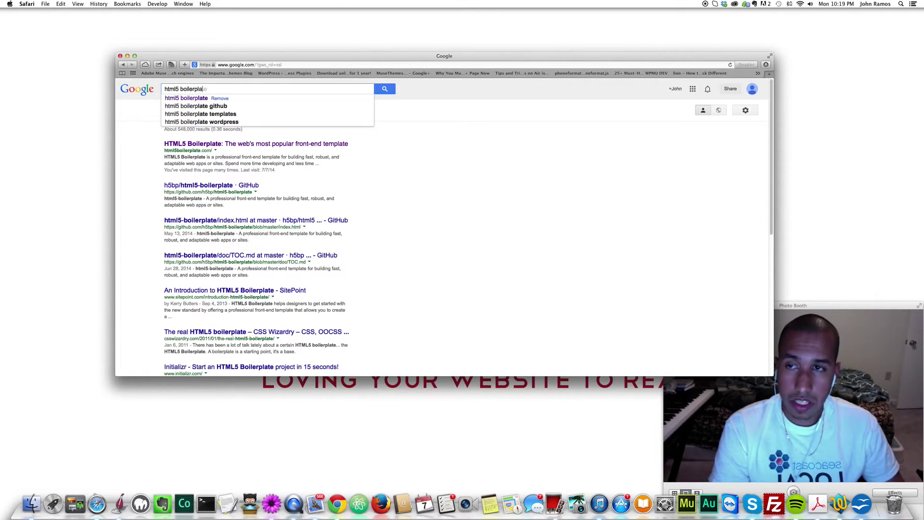
{"action": "key", "text": "Return"}
{"action": "left_click", "coordinate": [276, 144]}
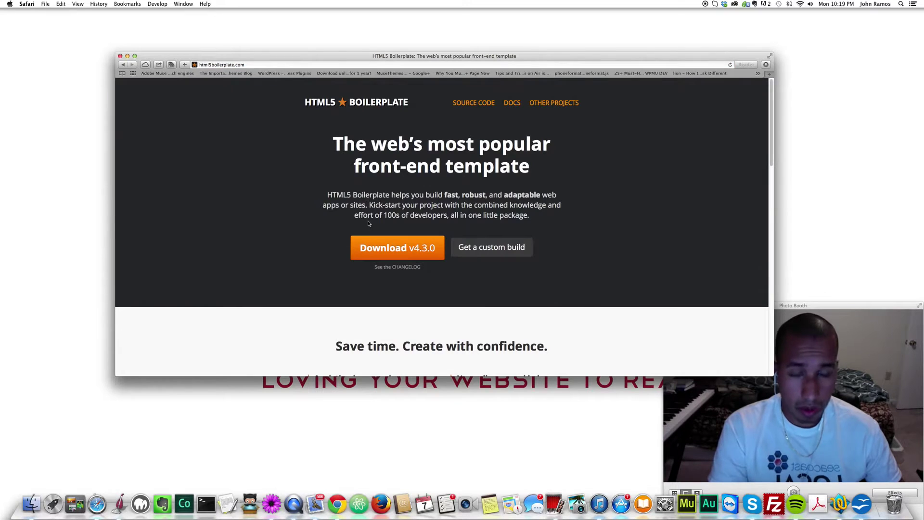
{"action": "left_click", "coordinate": [392, 249]}
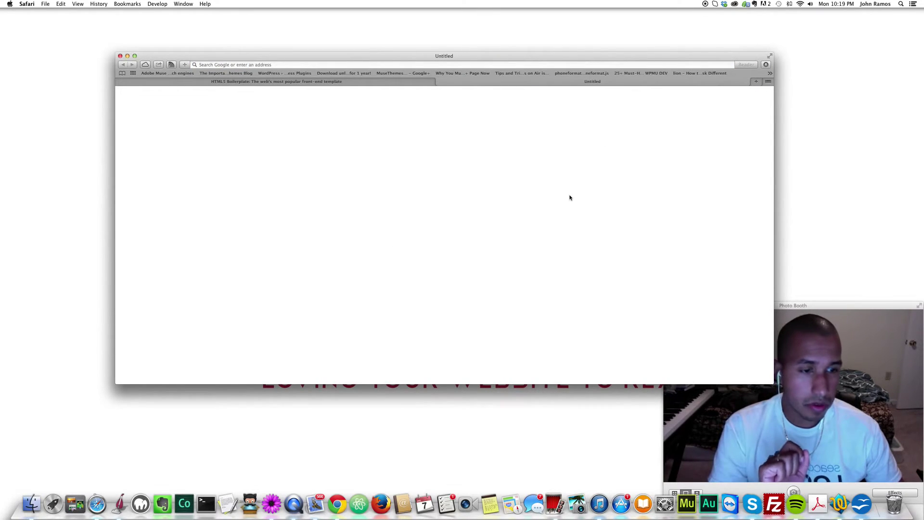
Show the newly downloaded html5-boilerplate-4.3-4.0 folder in Finder and open its index.html in TextMate
{"action": "left_click", "coordinate": [766, 65]}
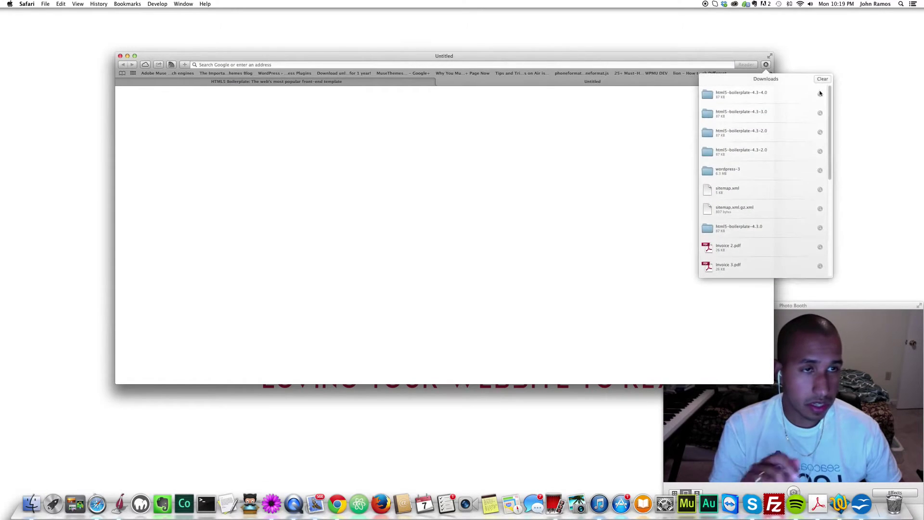
{"action": "left_click", "coordinate": [821, 95]}
{"action": "left_click", "coordinate": [365, 381]}
{"action": "double_click", "coordinate": [365, 381]}
{"action": "left_click", "coordinate": [368, 332]}
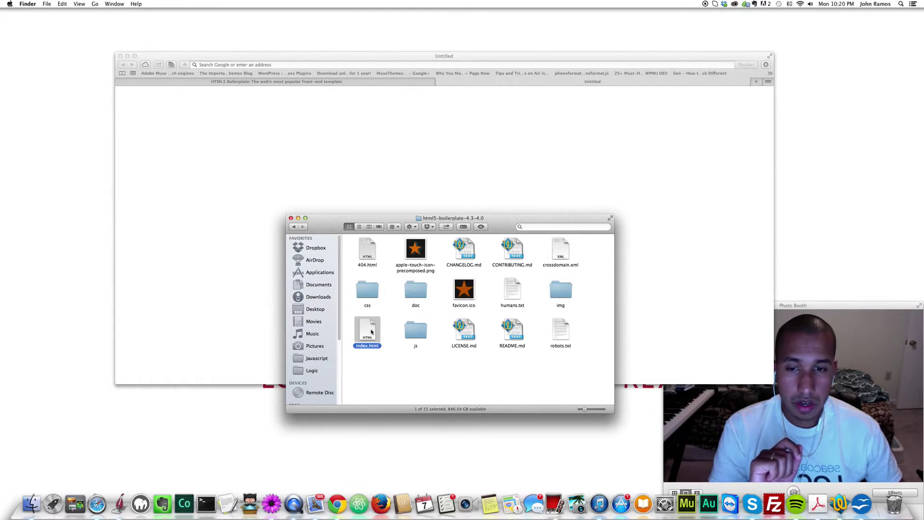
{"action": "right_click", "coordinate": [373, 331]}
{"action": "mouse_move", "coordinate": [405, 320]}
{"action": "left_click", "coordinate": [506, 438]}
Copy the complete Google Analytics script block, including its script tags, from the end of the body in index.html
{"action": "left_click_drag", "start_coordinate": [428, 258], "coordinate": [464, 298]}
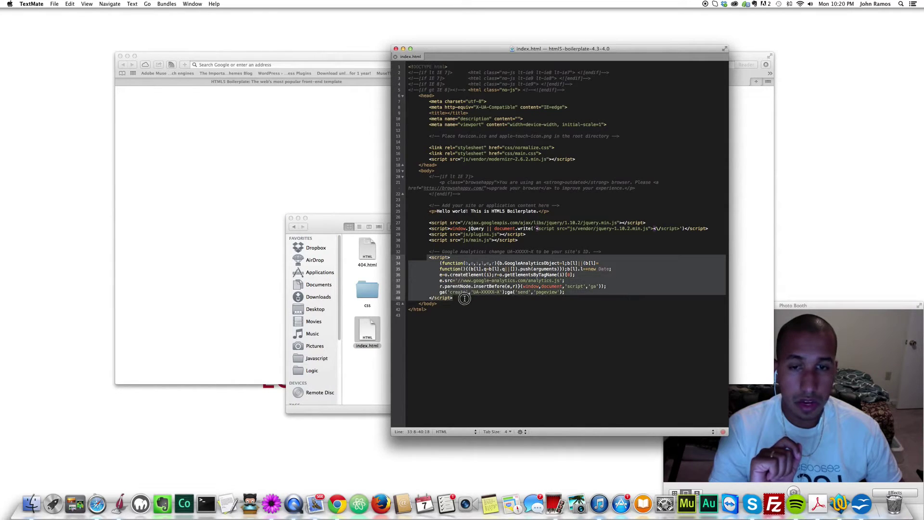
{"action": "key", "text": "super+c"}
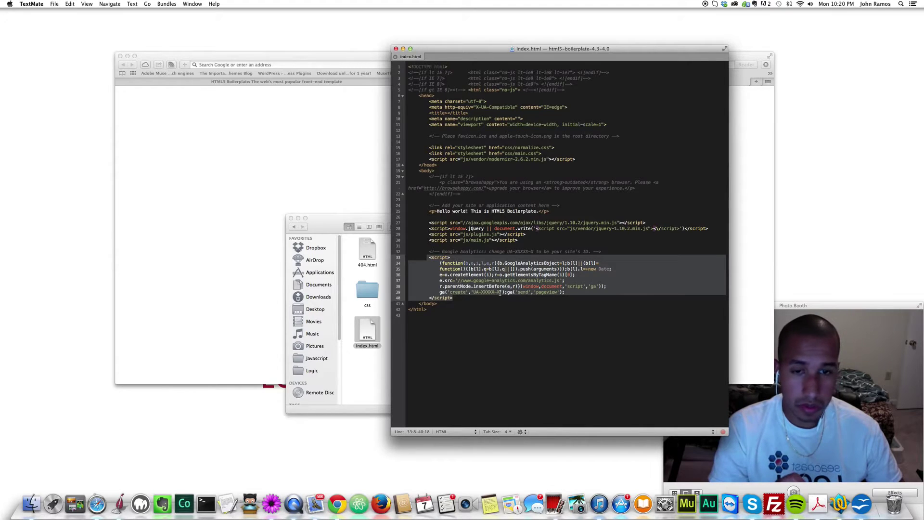
{"action": "left_click", "coordinate": [473, 293]}
{"action": "left_click_drag", "start_coordinate": [473, 292], "coordinate": [502, 293]}
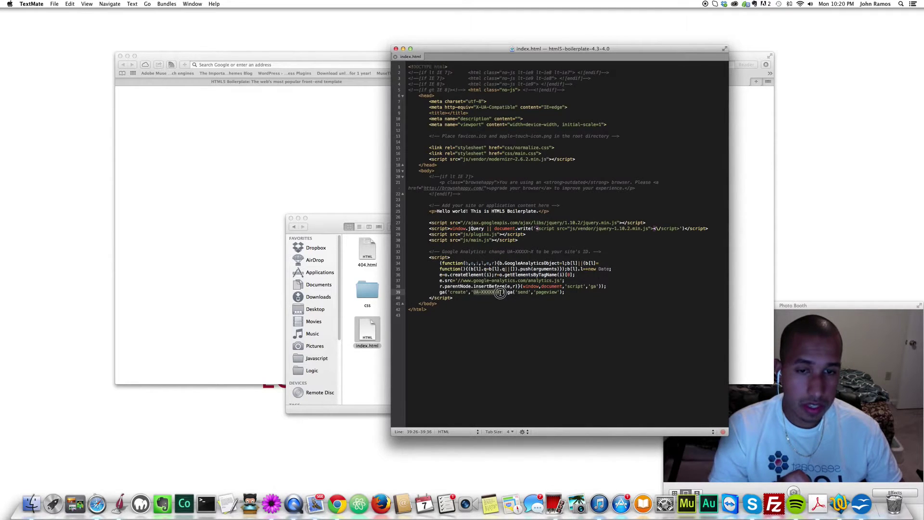
{"action": "left_click", "coordinate": [491, 293]}
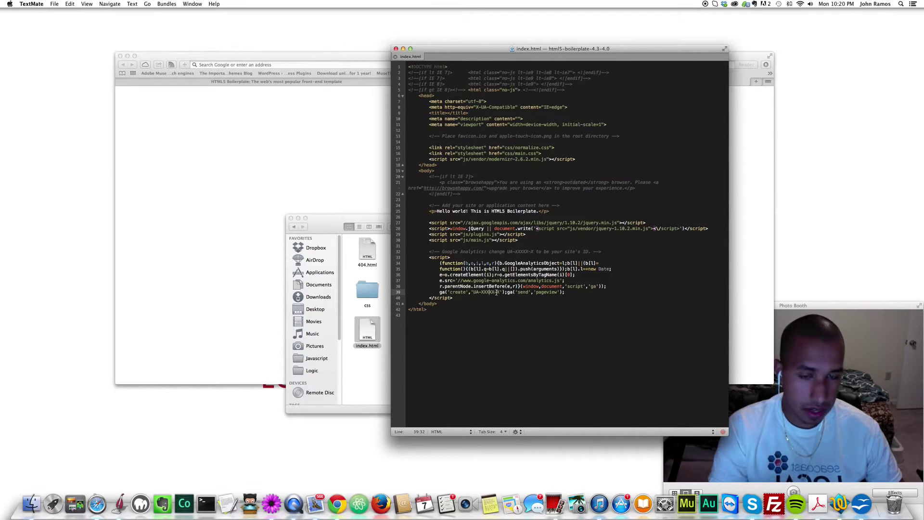
{"action": "left_click_drag", "start_coordinate": [430, 257], "coordinate": [463, 298]}
{"action": "left_click", "coordinate": [463, 298]}
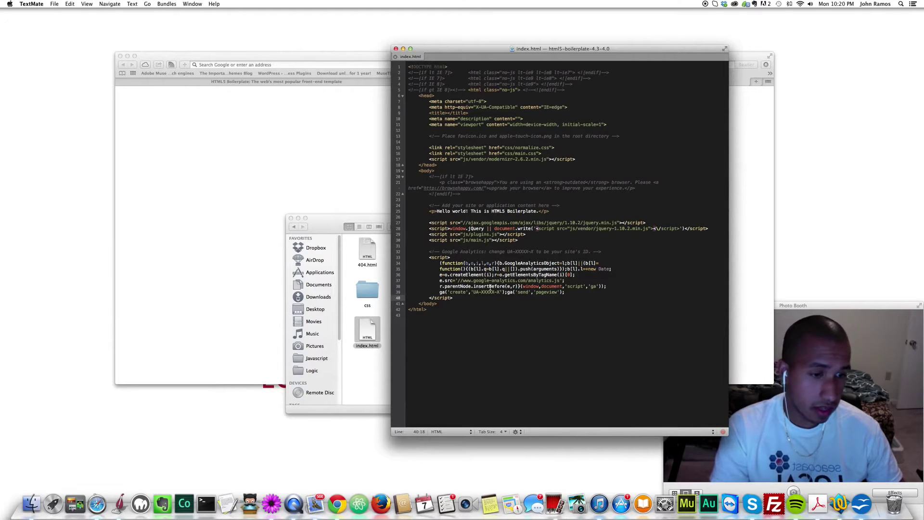
{"action": "left_click_drag", "start_coordinate": [400, 298], "coordinate": [401, 261]}
{"action": "key", "text": "super+c"}
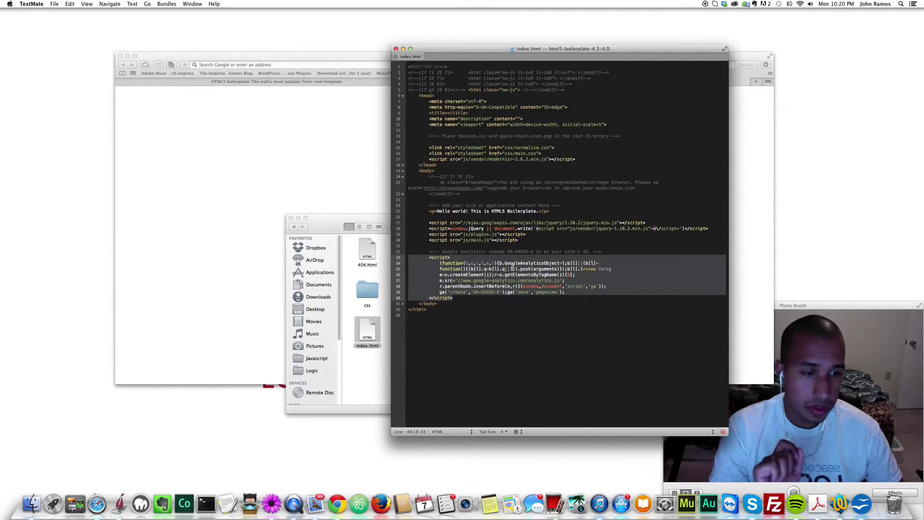
Close index.html, the boilerplate folder window and the browser window
{"action": "left_click", "coordinate": [396, 49]}
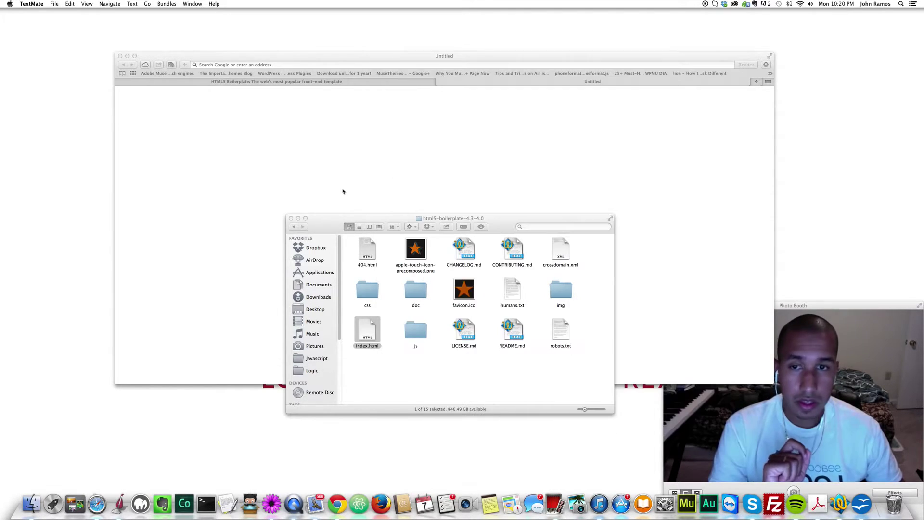
{"action": "left_click", "coordinate": [291, 218]}
{"action": "left_click", "coordinate": [120, 56]}
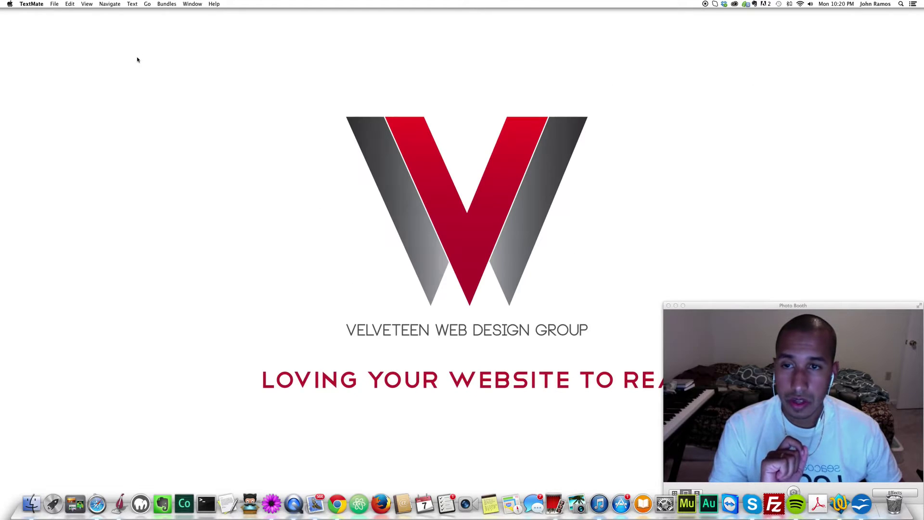
Open Adobe Muse, dismiss the Welcome window and create a new site with the default Desktop layout settings
{"action": "left_click", "coordinate": [689, 503]}
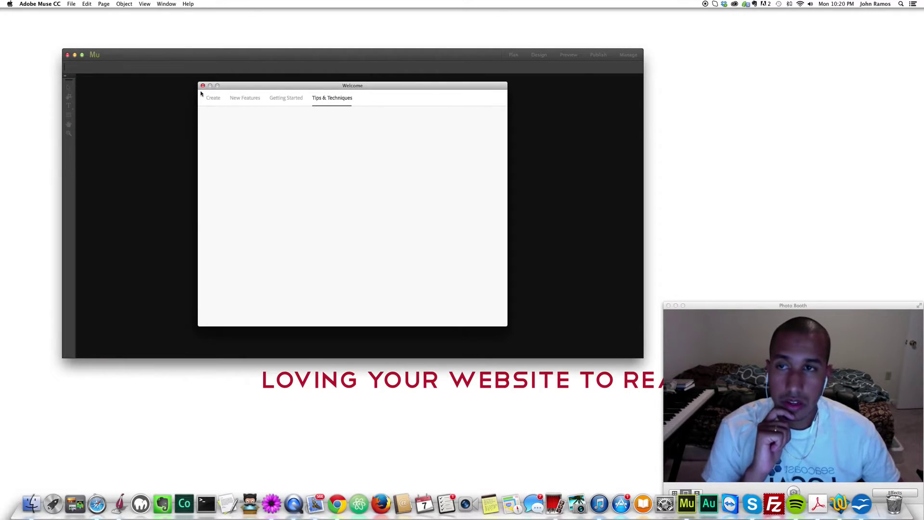
{"action": "left_click", "coordinate": [202, 87]}
{"action": "left_click", "coordinate": [72, 5]}
{"action": "left_click", "coordinate": [73, 6]}
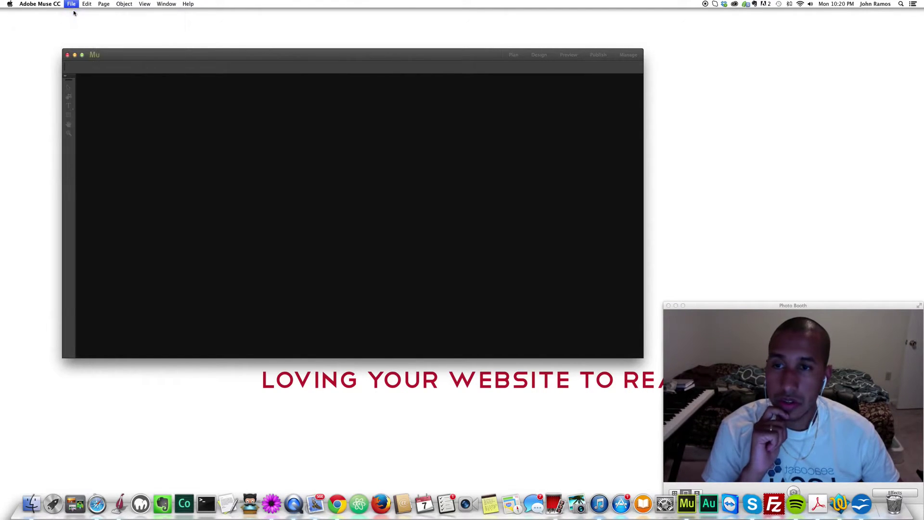
{"action": "key", "text": "super+n"}
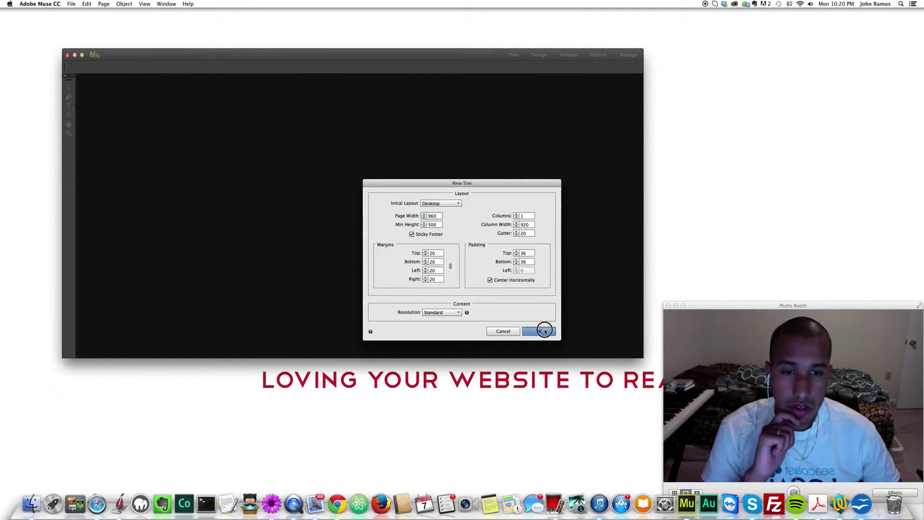
{"action": "left_click", "coordinate": [540, 329]}
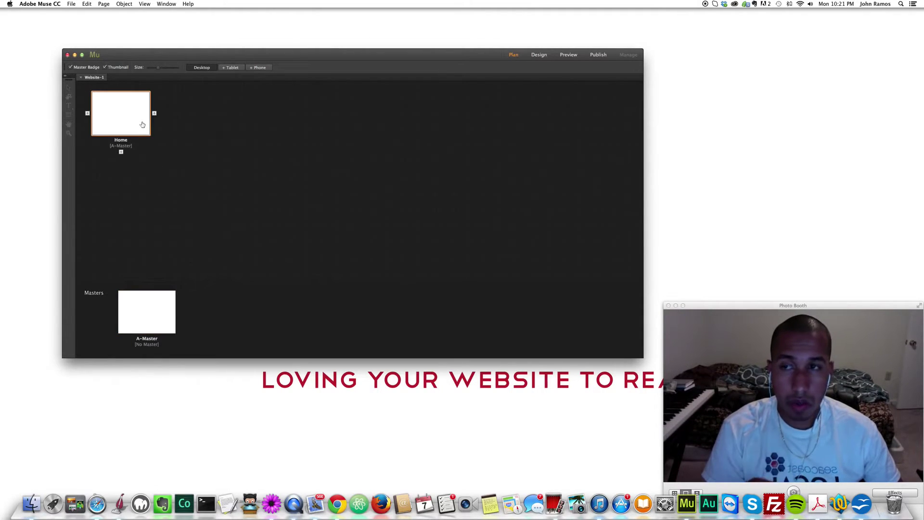
Open the A-Master page in Design mode and reposition the application window and the floating Layers panel
{"action": "double_click", "coordinate": [161, 304]}
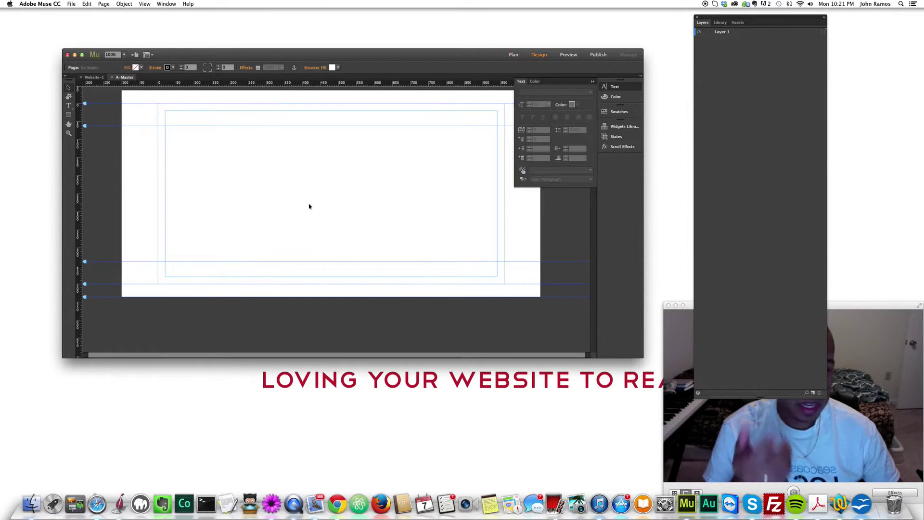
{"action": "left_click_drag", "start_coordinate": [769, 20], "coordinate": [617, 28]}
{"action": "left_click_drag", "start_coordinate": [476, 53], "coordinate": [429, 46]}
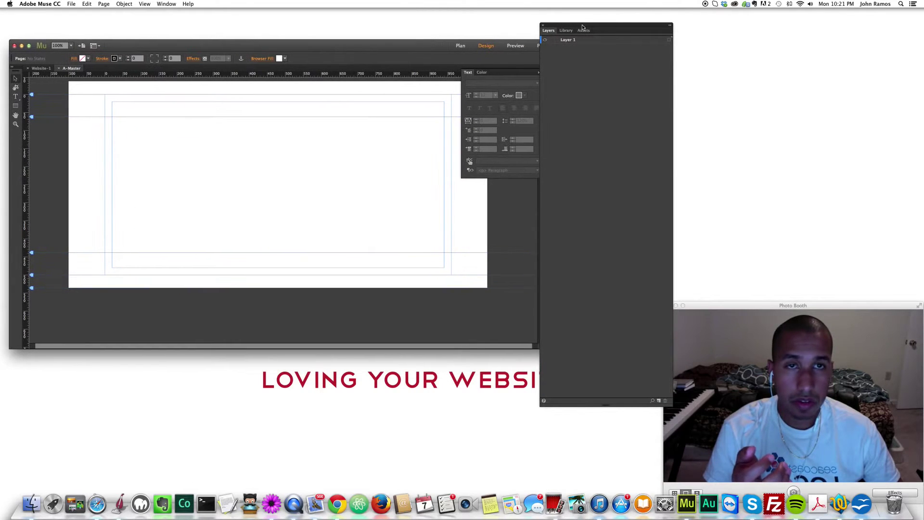
{"action": "left_click_drag", "start_coordinate": [582, 26], "coordinate": [574, 25]}
Paste the copied Google Analytics script into the HTML for <head> metadata of the A-Master page properties and apply it
{"action": "left_click", "coordinate": [105, 4]}
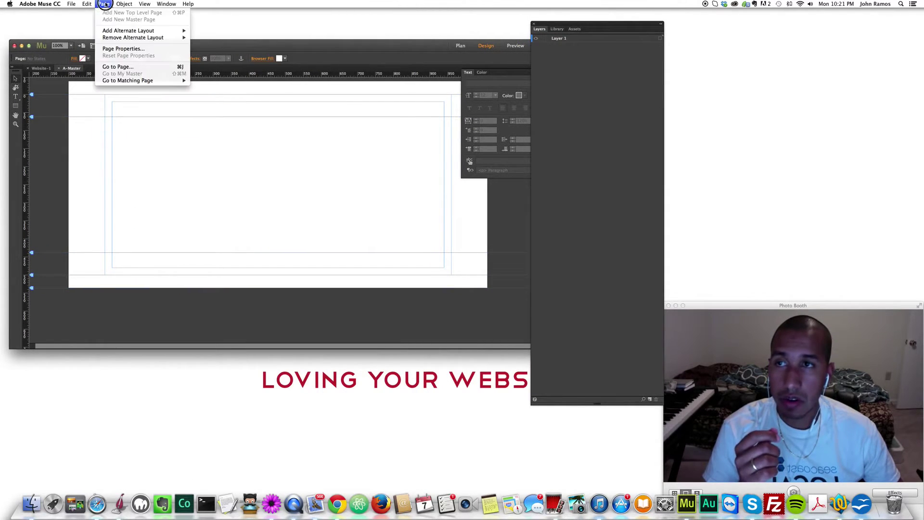
{"action": "left_click", "coordinate": [123, 48]}
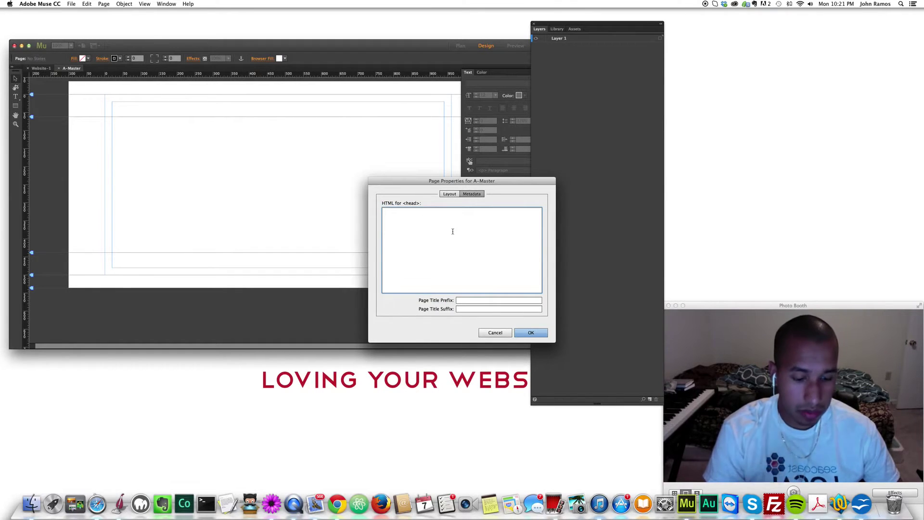
{"action": "key", "text": "super+v"}
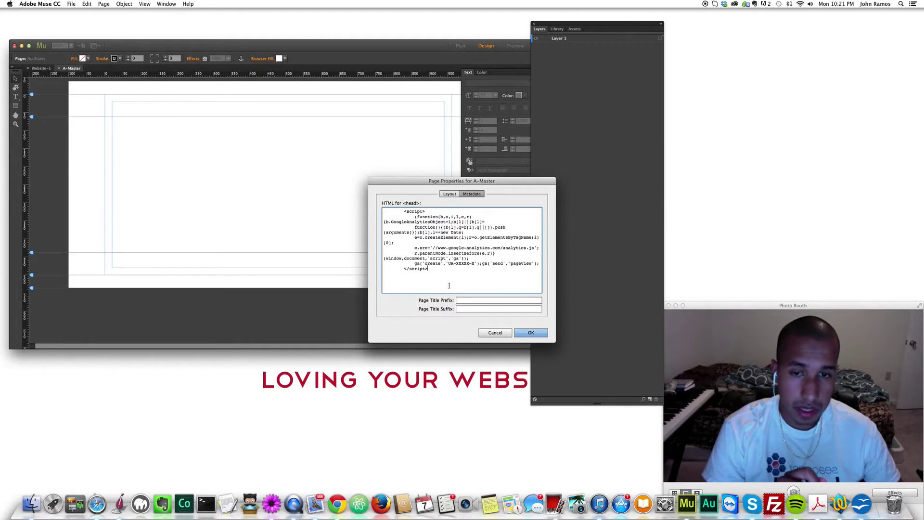
{"action": "left_click_drag", "start_coordinate": [428, 269], "coordinate": [376, 210]}
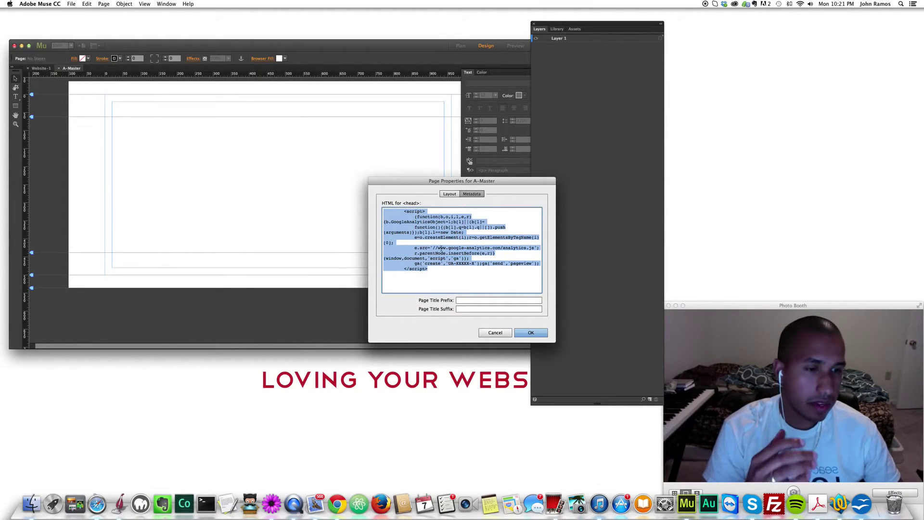
{"action": "left_click", "coordinate": [442, 273]}
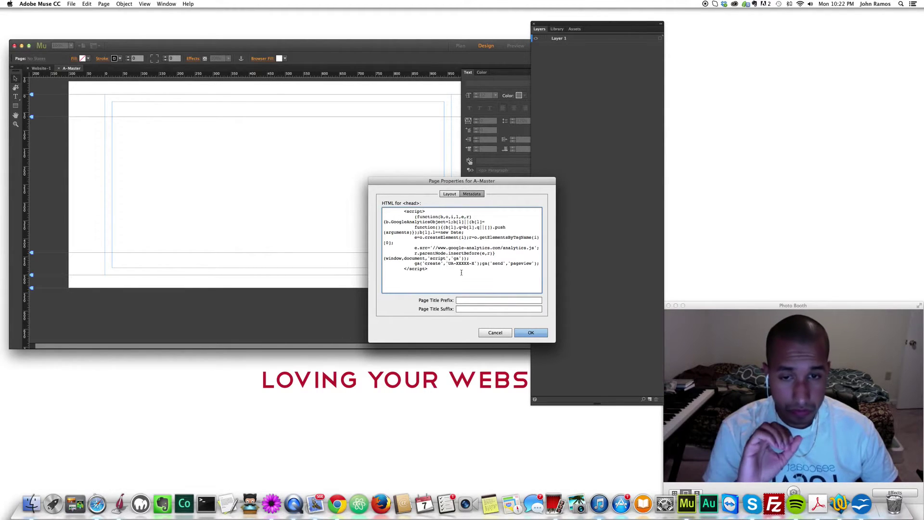
{"action": "left_click", "coordinate": [530, 333]}
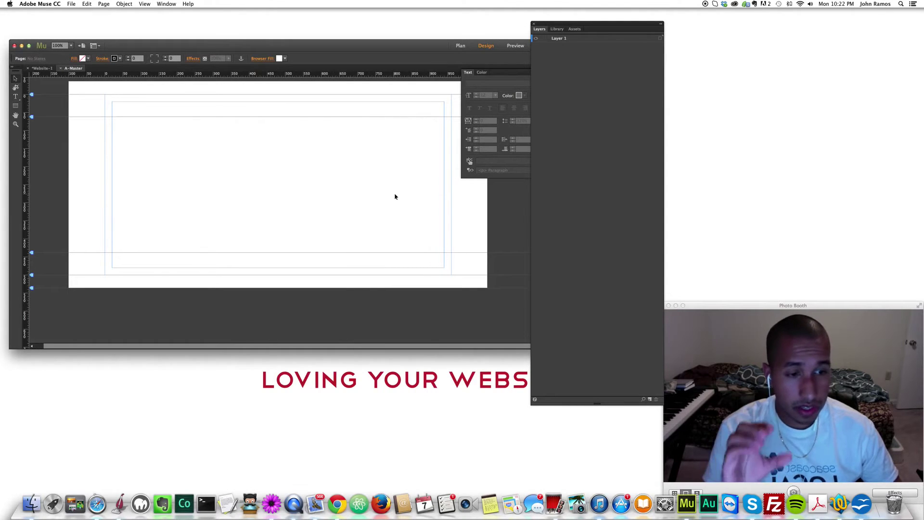
Return to the Website-1 site plan and add two sibling pages after Home, keeping their default names
{"action": "left_click", "coordinate": [42, 68]}
{"action": "mouse_move", "coordinate": [103, 300]}
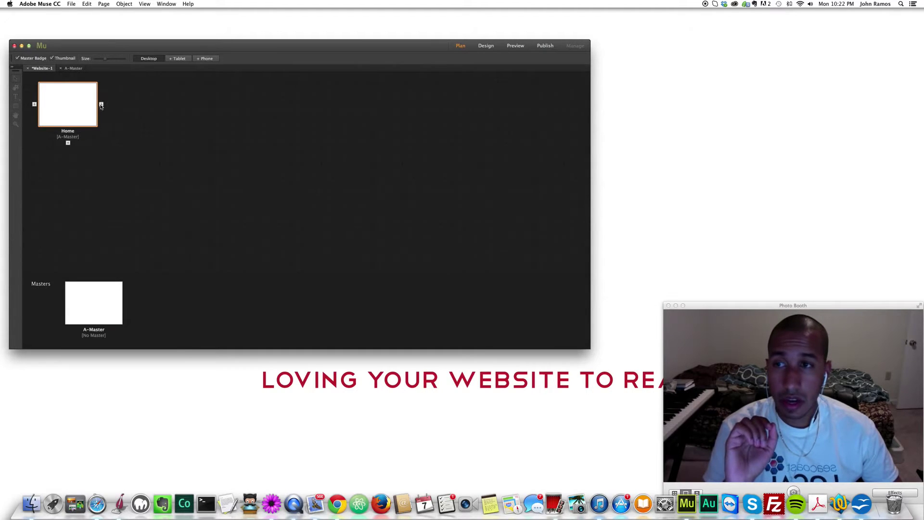
{"action": "left_click", "coordinate": [101, 105]}
{"action": "left_click", "coordinate": [174, 105]}
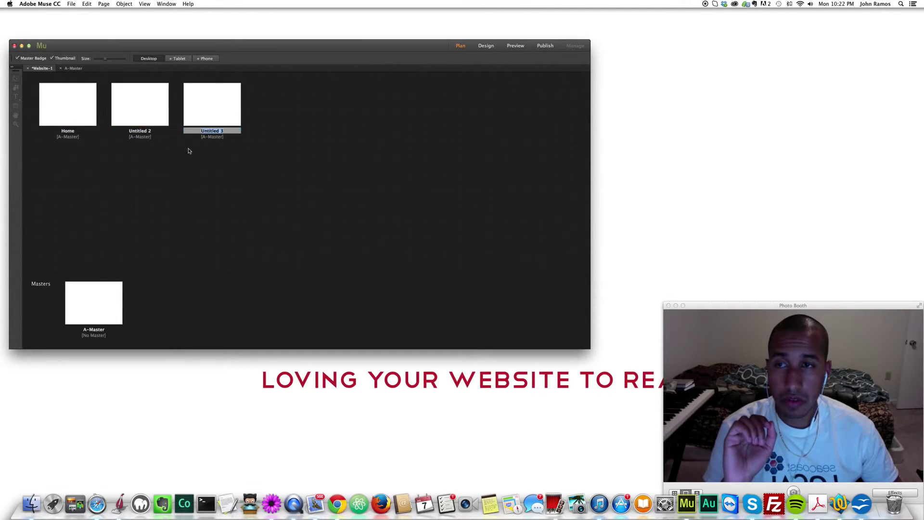
Check which master is assigned to the Home, Untitled 2 and Untitled 3 pages
{"action": "right_click", "coordinate": [70, 101]}
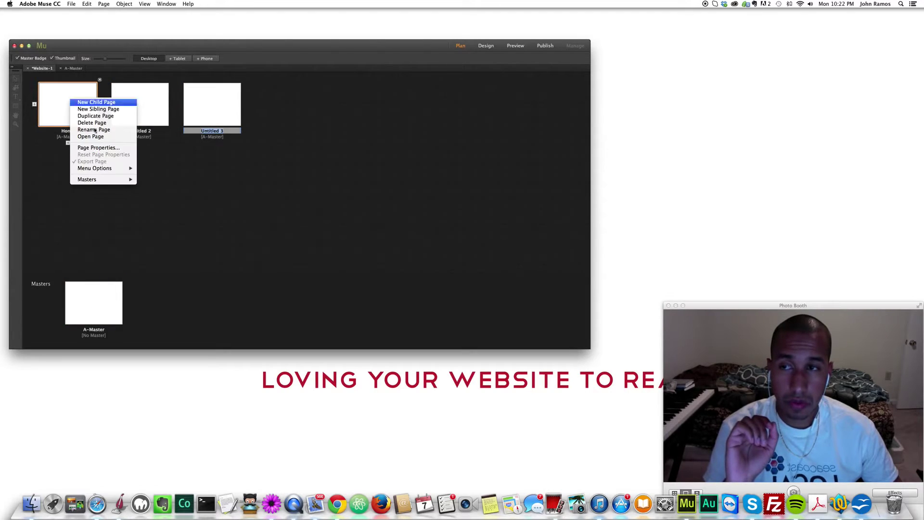
{"action": "mouse_move", "coordinate": [97, 179]}
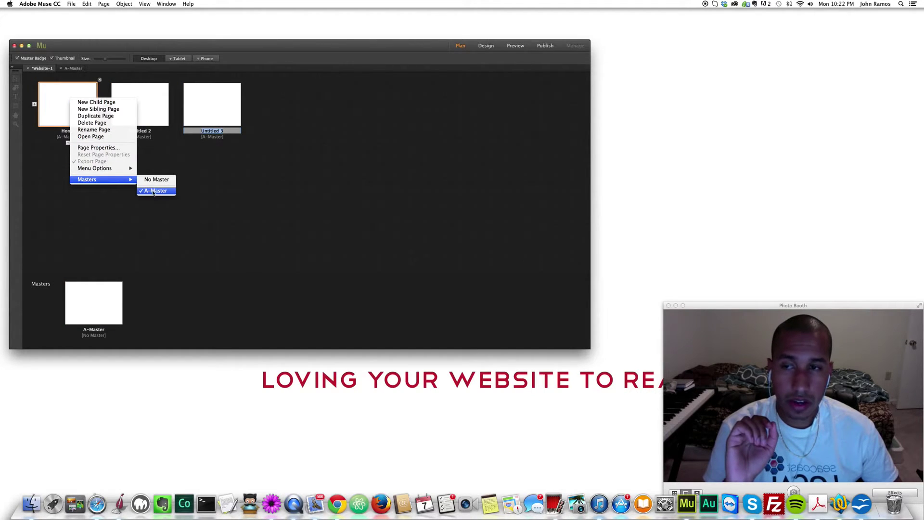
{"action": "left_click", "coordinate": [105, 306]}
{"action": "right_click", "coordinate": [149, 96]}
{"action": "left_click", "coordinate": [209, 202]}
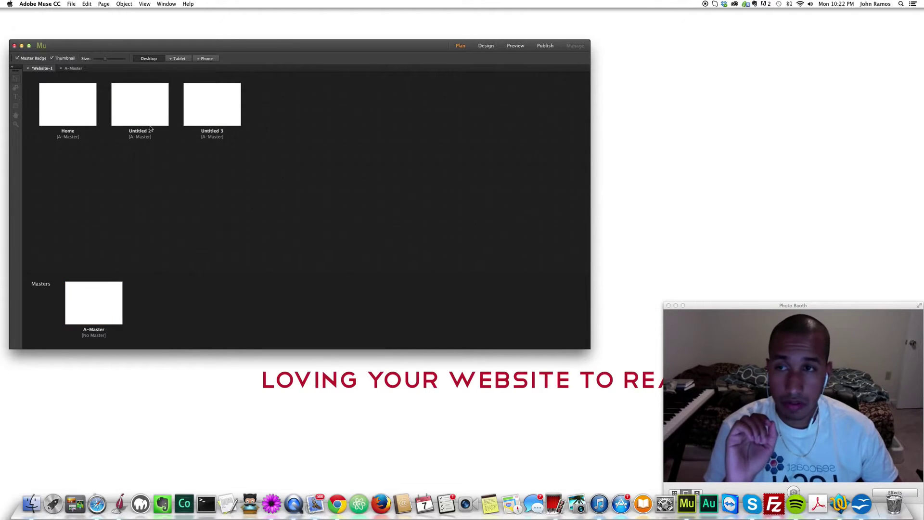
{"action": "right_click", "coordinate": [152, 111]}
{"action": "mouse_move", "coordinate": [207, 190]}
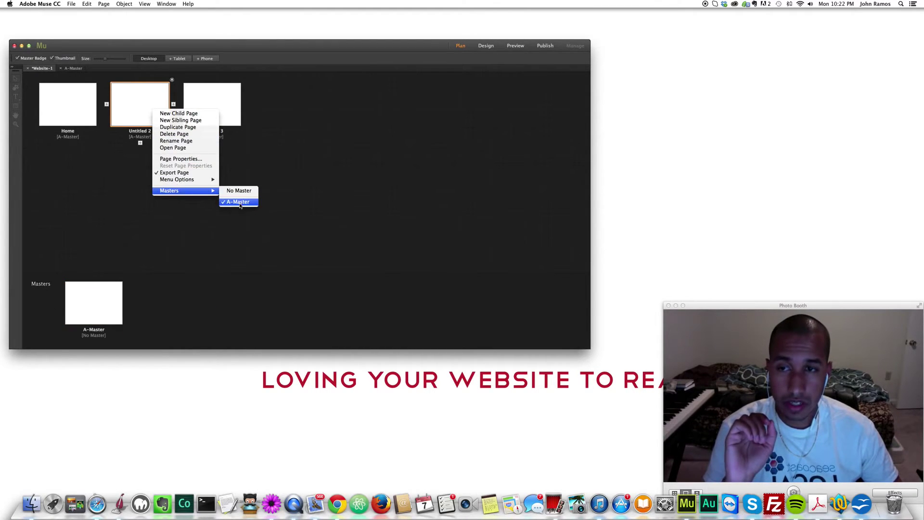
{"action": "left_click", "coordinate": [226, 103]}
{"action": "right_click", "coordinate": [227, 103]}
{"action": "mouse_move", "coordinate": [259, 186]}
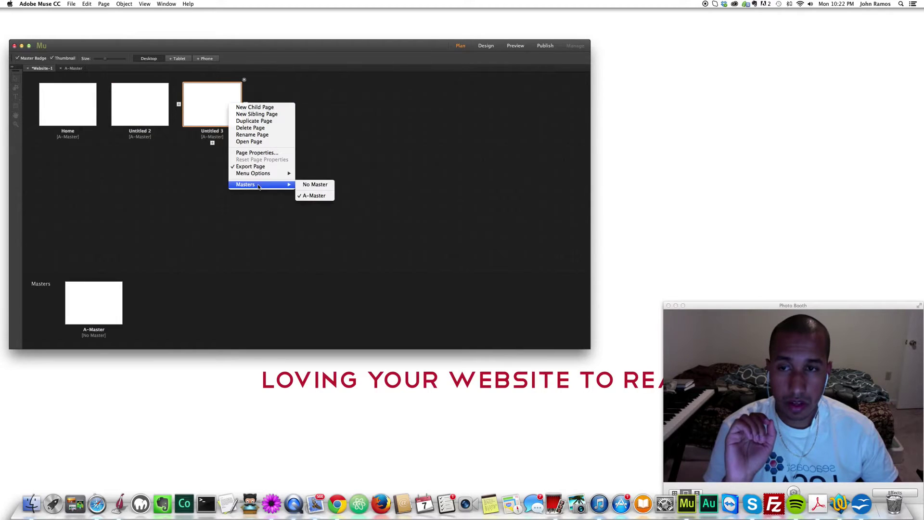
Keep A-Master assigned and rename the pages Untitled 2 and Untitled 3 as Page2 and Page3
{"action": "left_click", "coordinate": [314, 196]}
{"action": "left_click", "coordinate": [138, 139]}
{"action": "double_click", "coordinate": [139, 131]}
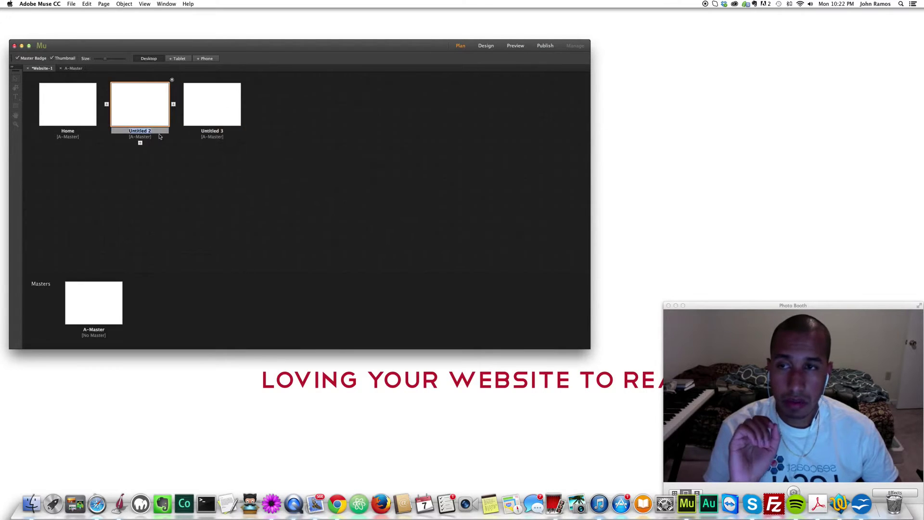
{"action": "type", "text": "Page2"}
{"action": "left_click", "coordinate": [212, 140]}
{"action": "double_click", "coordinate": [212, 131]}
{"action": "type", "text": "P"}
{"action": "left_click", "coordinate": [256, 159]}
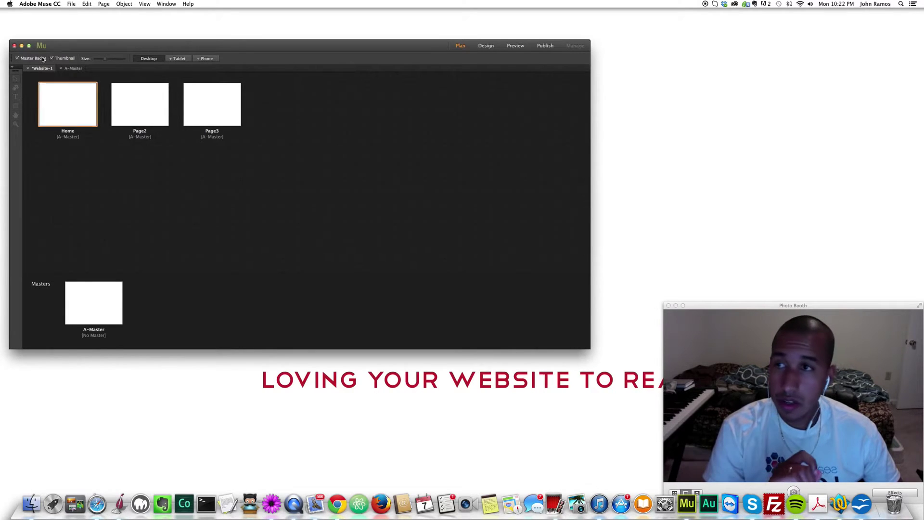
{"action": "left_click", "coordinate": [73, 4]}
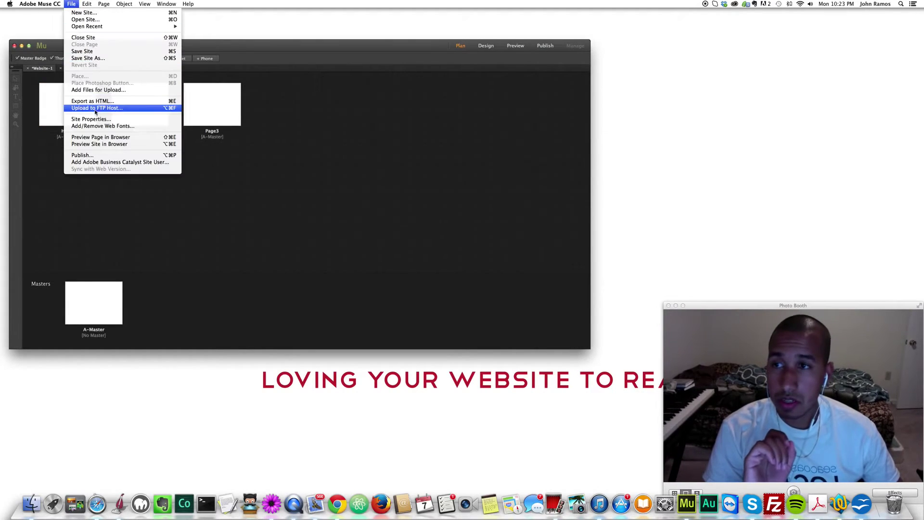
{"action": "left_click", "coordinate": [89, 99]}
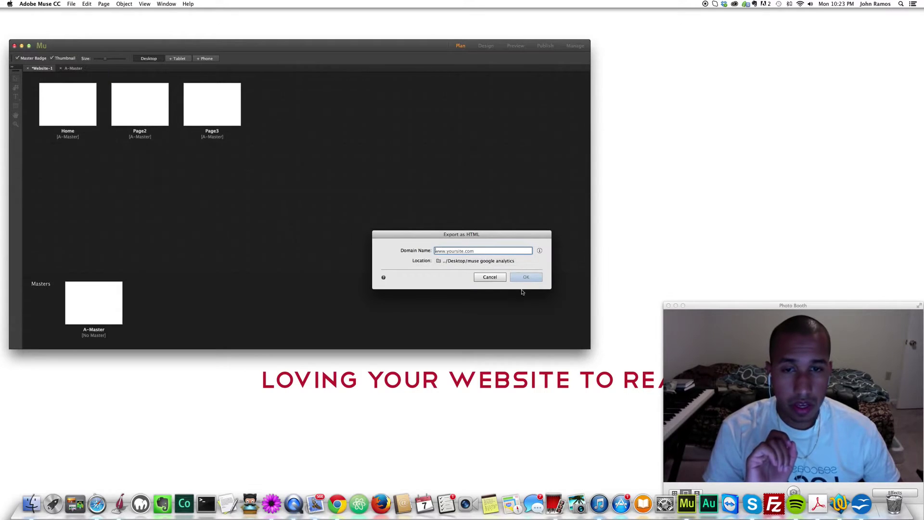
{"action": "type", "text": "www.testsite.com"}
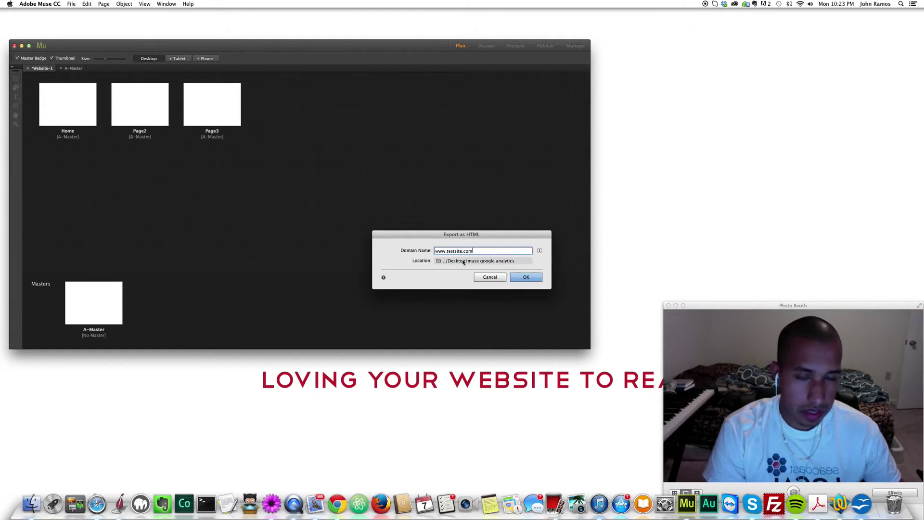
{"action": "left_click", "coordinate": [528, 278]}
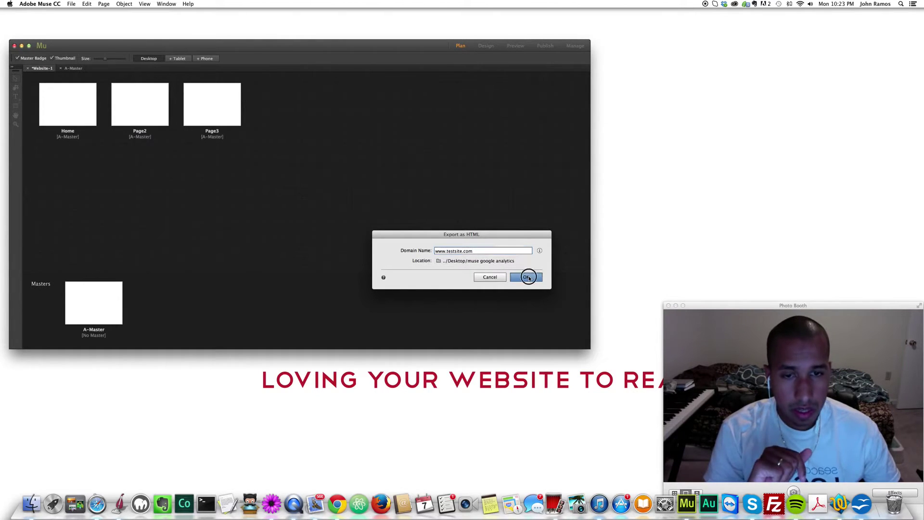
{"action": "left_click", "coordinate": [528, 277]}
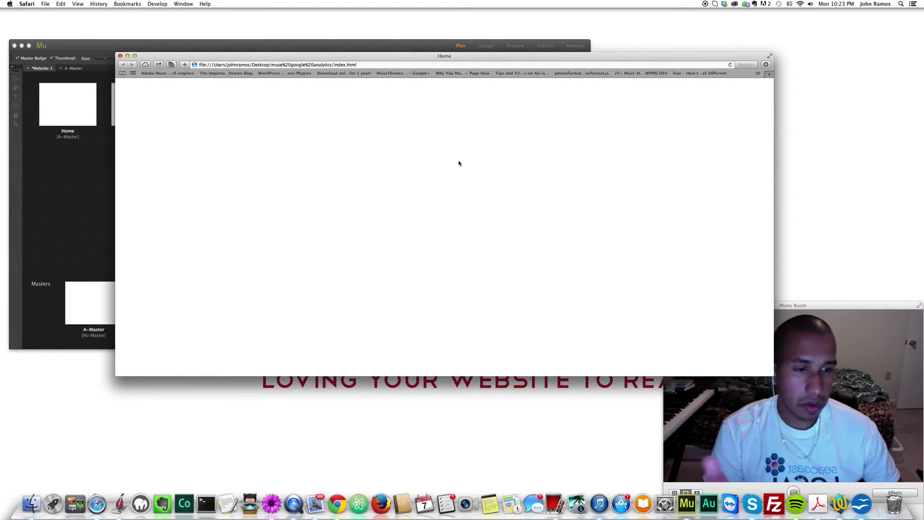
Inspect the exported home page in Safari and examine the script under the custom head HTML comment
{"action": "right_click", "coordinate": [300, 113]}
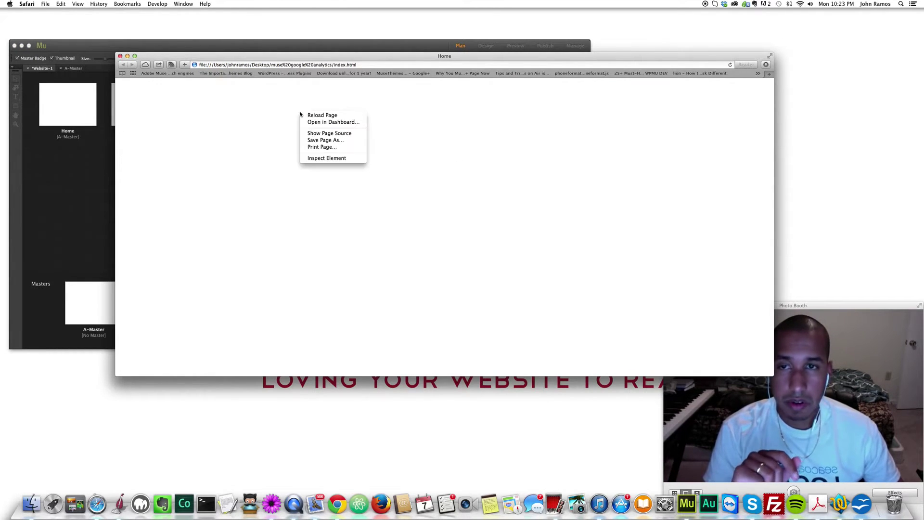
{"action": "left_click", "coordinate": [318, 158]}
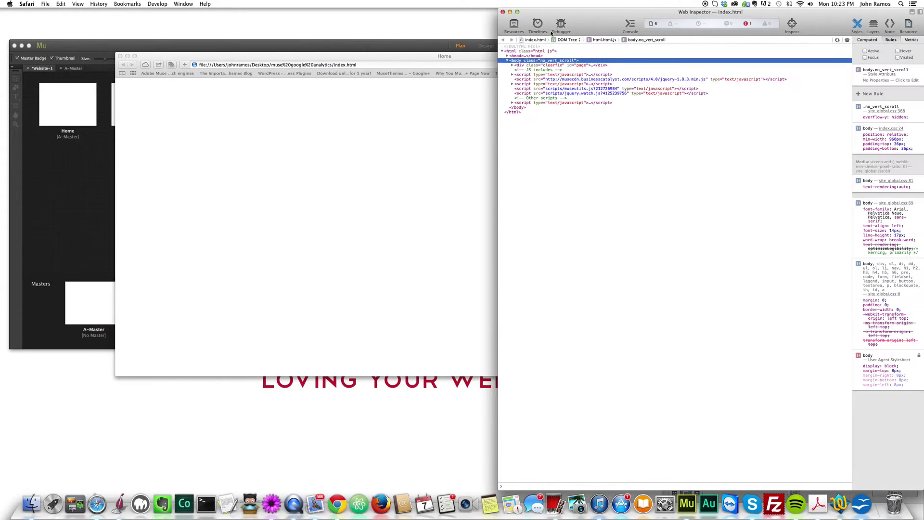
{"action": "left_click", "coordinate": [516, 56]}
{"action": "left_click", "coordinate": [507, 56]}
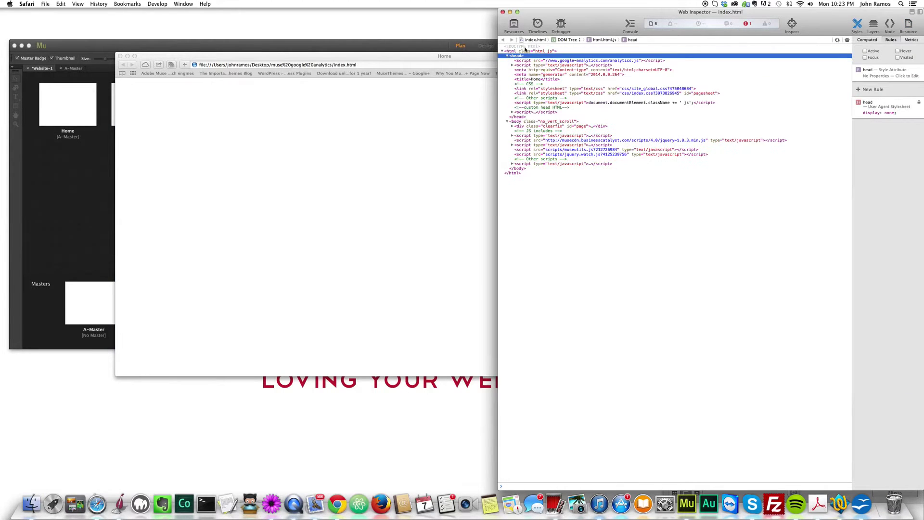
{"action": "left_click_drag", "start_coordinate": [558, 16], "coordinate": [276, 16]}
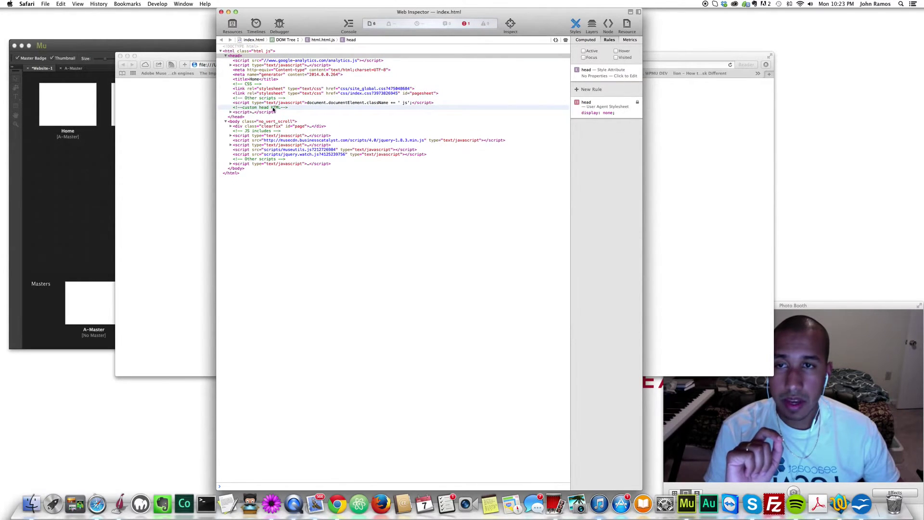
{"action": "left_click", "coordinate": [270, 108]}
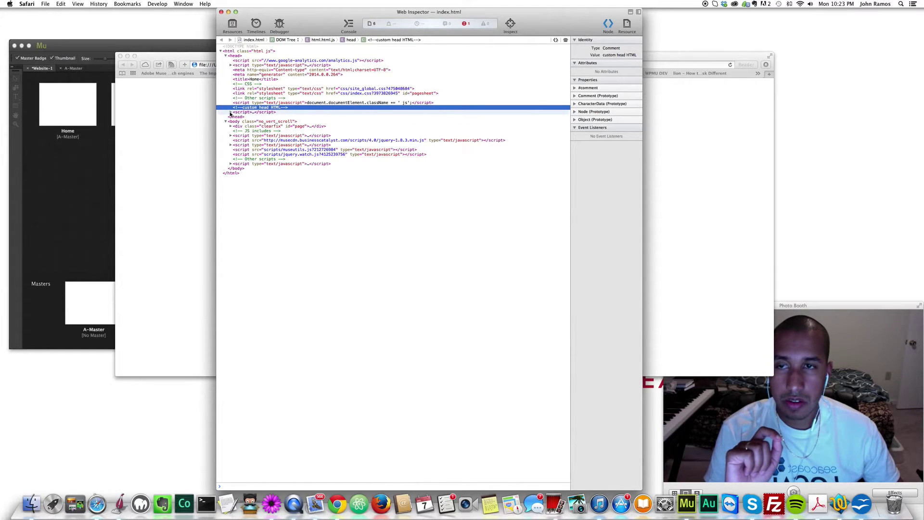
{"action": "left_click", "coordinate": [230, 113]}
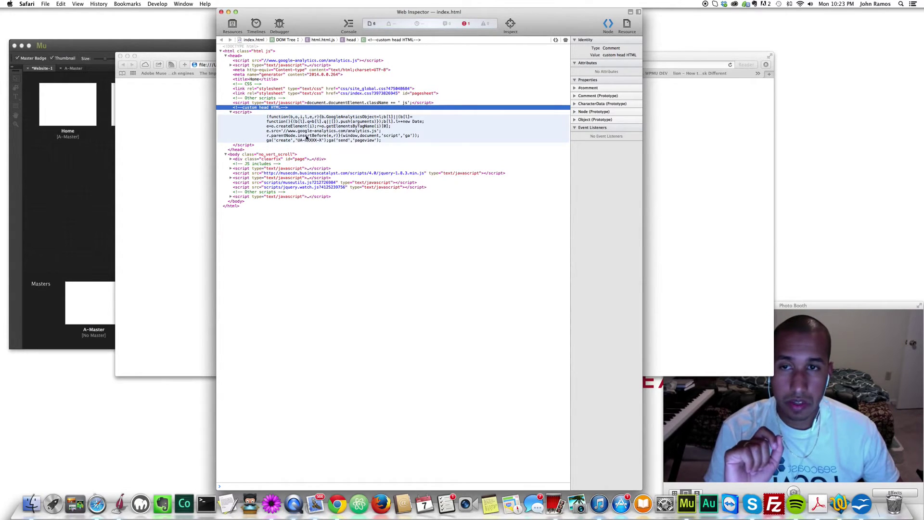
{"action": "left_click", "coordinate": [306, 138]}
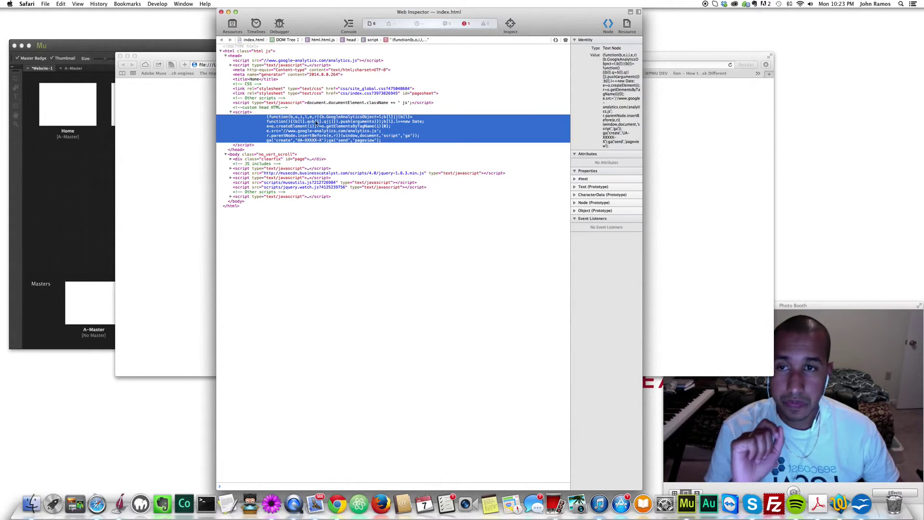
Close the Web Inspector and the browser window, and reposition the Muse window
{"action": "left_click", "coordinate": [221, 11]}
{"action": "left_click", "coordinate": [120, 56]}
{"action": "left_click", "coordinate": [531, 275]}
{"action": "left_click_drag", "start_coordinate": [137, 46], "coordinate": [242, 38]}
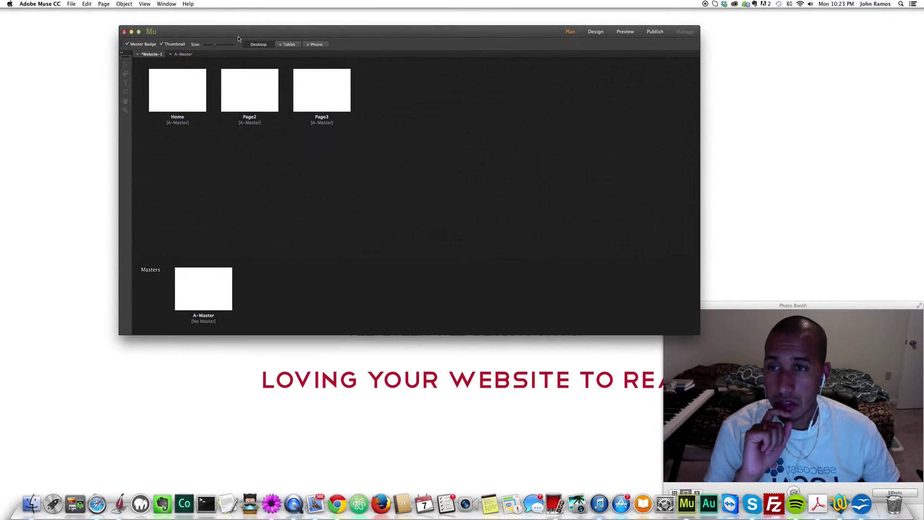
Switch to Finder and open the muse google analytics folder on the Desktop in icon view
{"action": "left_click", "coordinate": [31, 504]}
{"action": "left_click", "coordinate": [320, 321]}
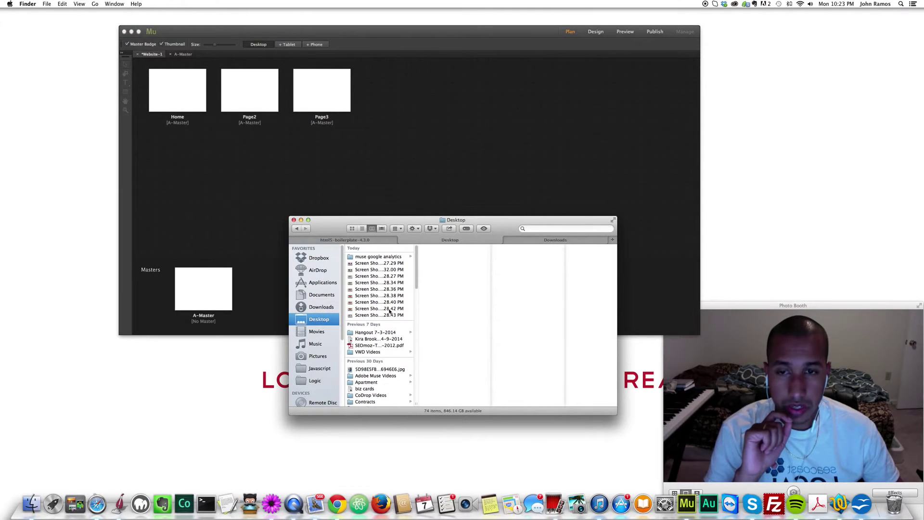
{"action": "left_click", "coordinate": [392, 257]}
{"action": "left_click", "coordinate": [355, 231]}
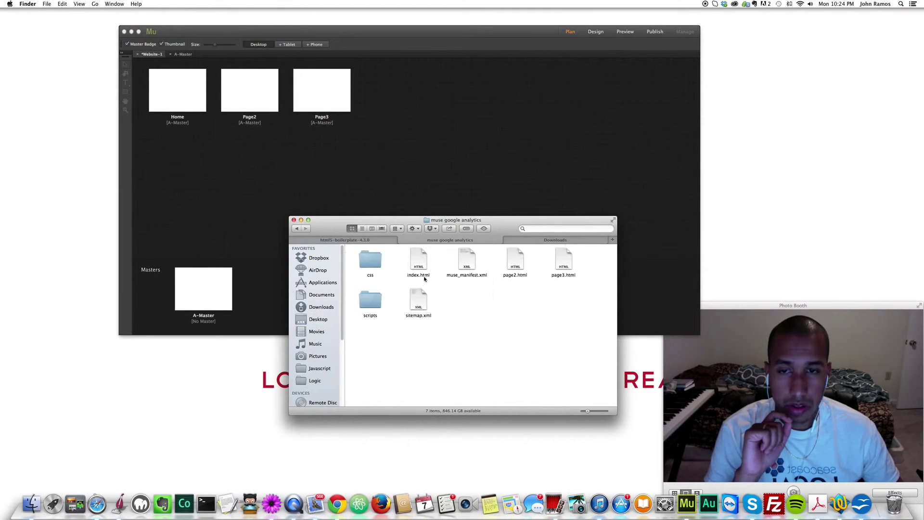
Locate the three exported HTML pages and open index.html in TextMate
{"action": "left_click", "coordinate": [418, 263]}
{"action": "left_click", "coordinate": [515, 260]}
{"action": "left_click", "coordinate": [563, 260]}
{"action": "left_click", "coordinate": [418, 260]}
{"action": "right_click", "coordinate": [421, 263]}
{"action": "mouse_move", "coordinate": [451, 273]}
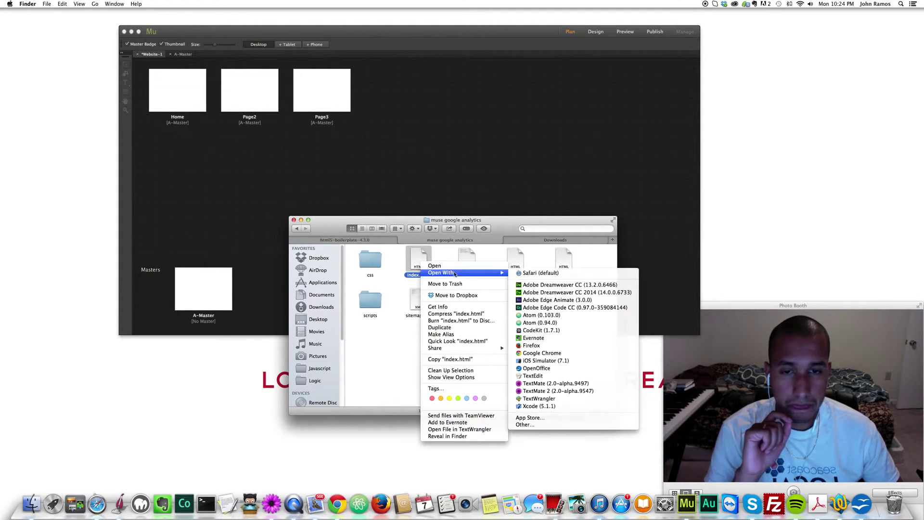
{"action": "left_click", "coordinate": [558, 391]}
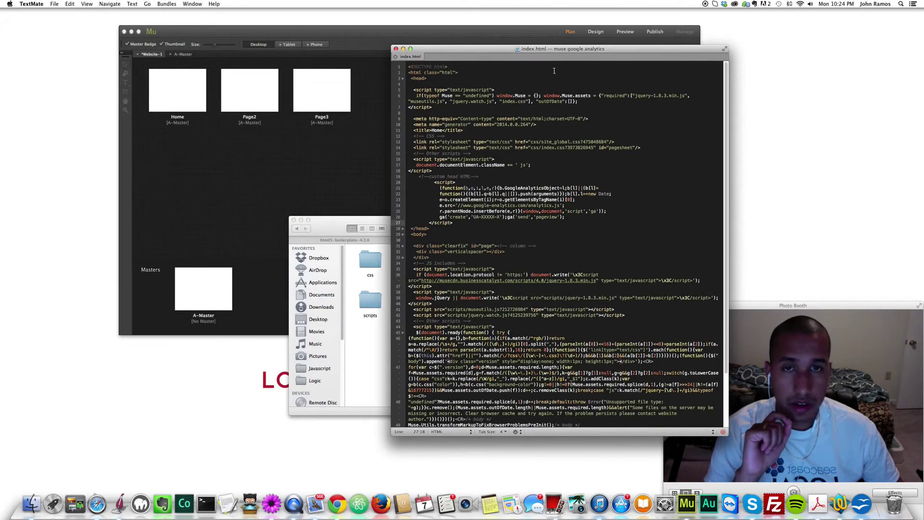
Examine the Google Analytics script and the Muse script in the head of index.html, and close the file
{"action": "left_click", "coordinate": [458, 182], "text": "shift"}
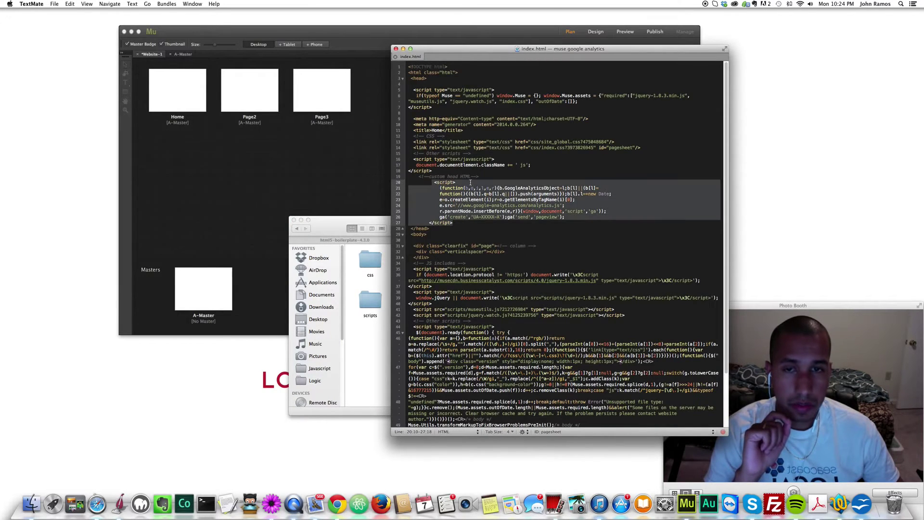
{"action": "left_click", "coordinate": [458, 183]}
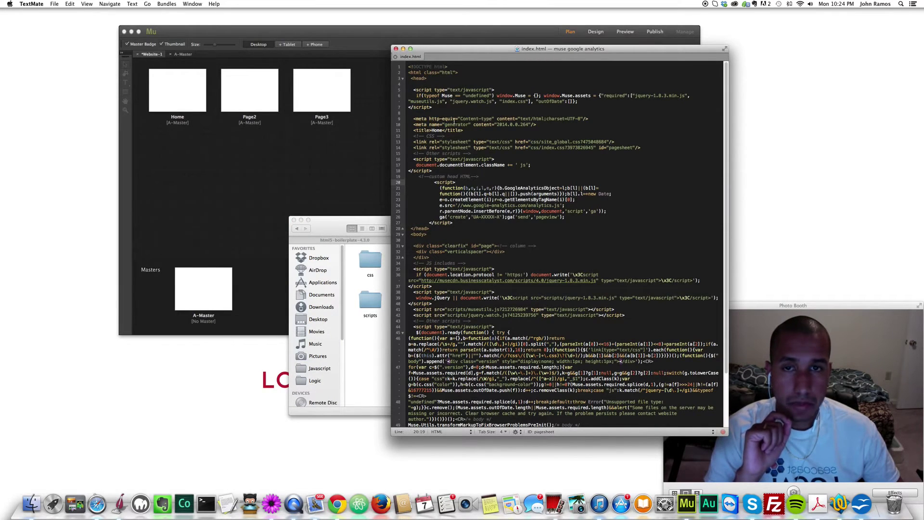
{"action": "left_click_drag", "start_coordinate": [414, 90], "coordinate": [489, 105]}
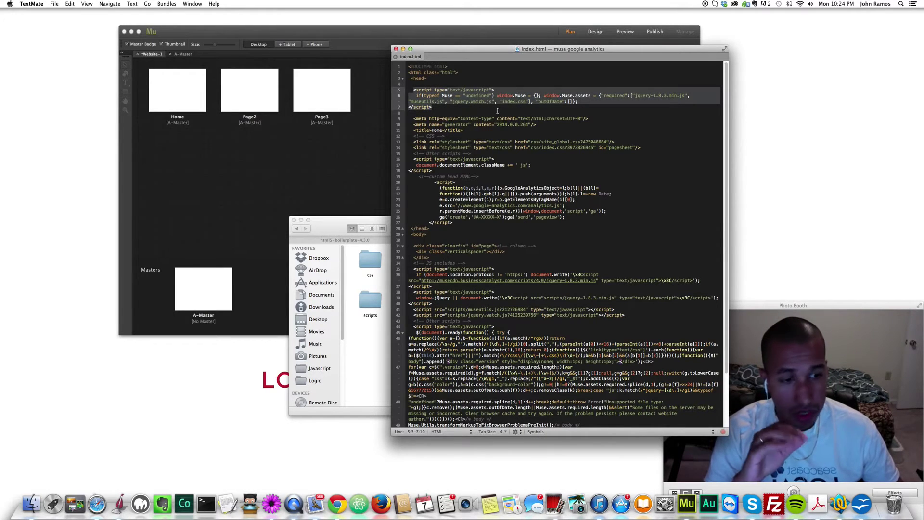
{"action": "left_click_drag", "start_coordinate": [499, 111], "coordinate": [414, 90]}
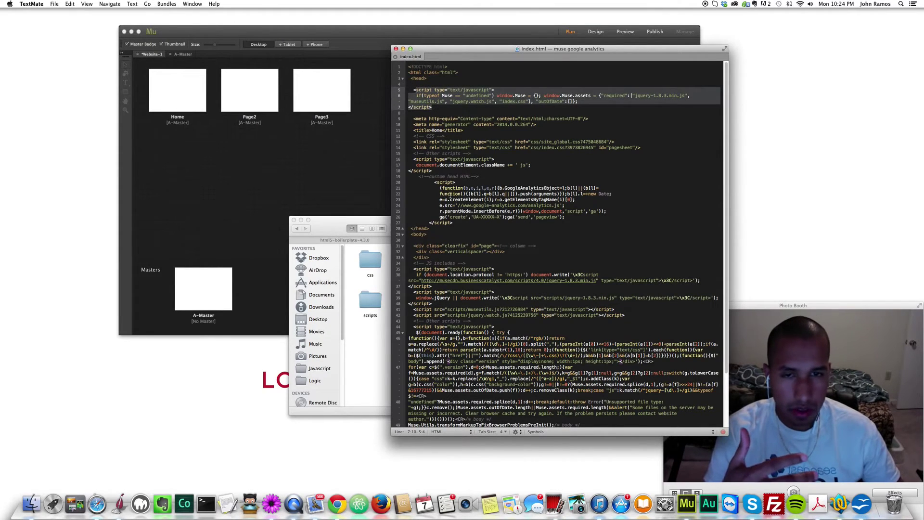
{"action": "left_click", "coordinate": [430, 201]}
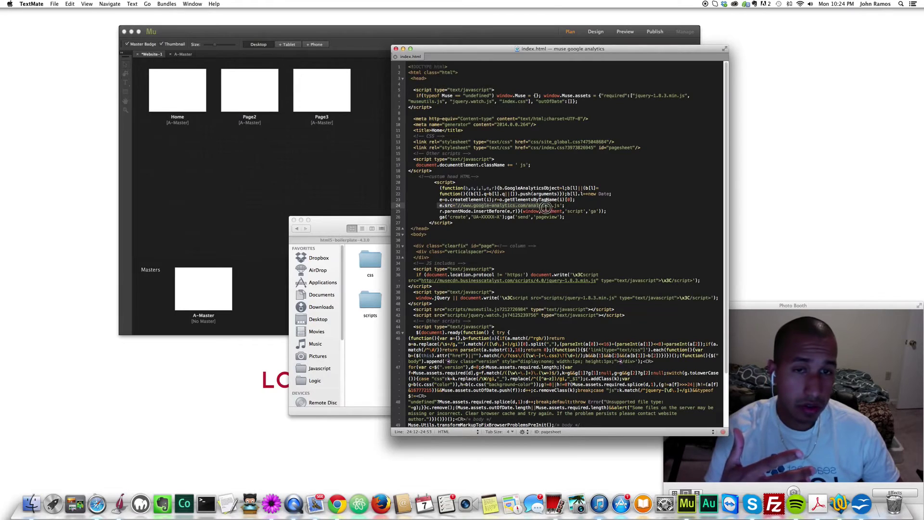
{"action": "left_click", "coordinate": [569, 208]}
{"action": "left_click_drag", "start_coordinate": [570, 207], "coordinate": [471, 206]}
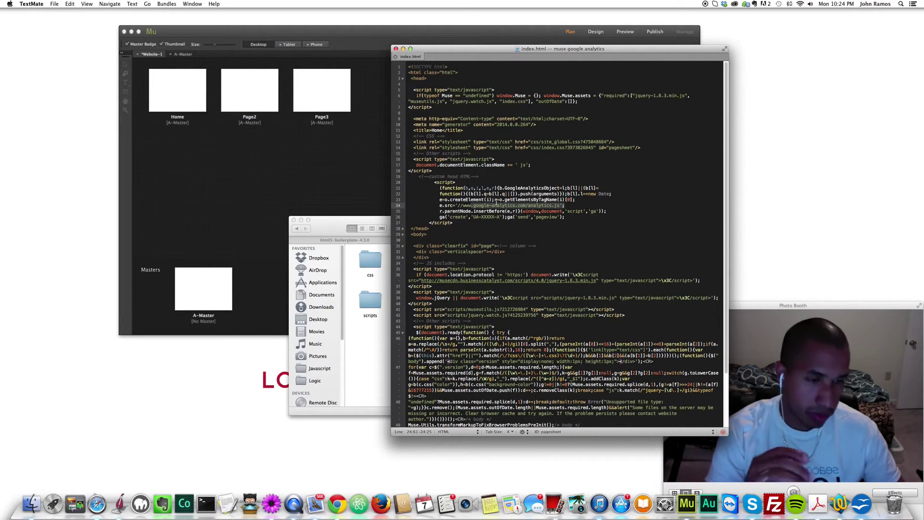
{"action": "left_click", "coordinate": [396, 49]}
Open page2.html in TextMate, check its head for the Google Analytics script, and close the file
{"action": "left_click", "coordinate": [439, 280]}
{"action": "right_click", "coordinate": [517, 262]}
{"action": "mouse_move", "coordinate": [537, 272]}
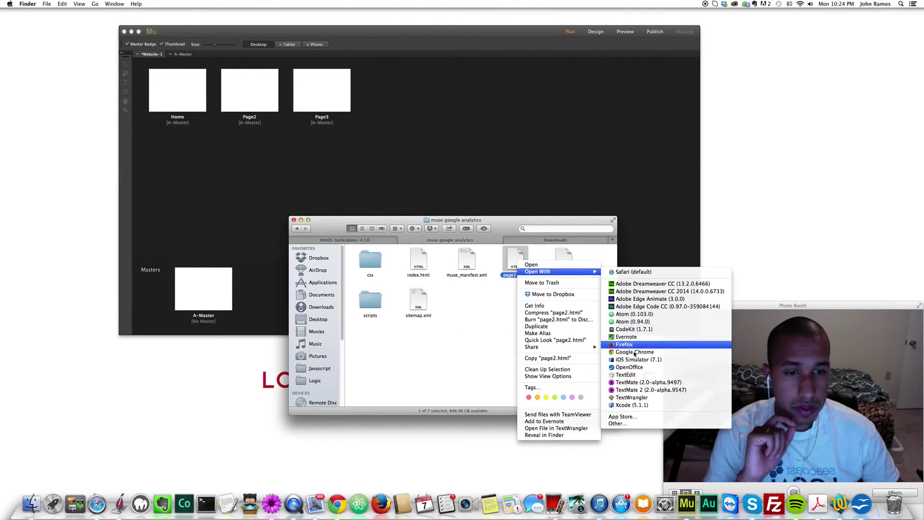
{"action": "left_click", "coordinate": [626, 386]}
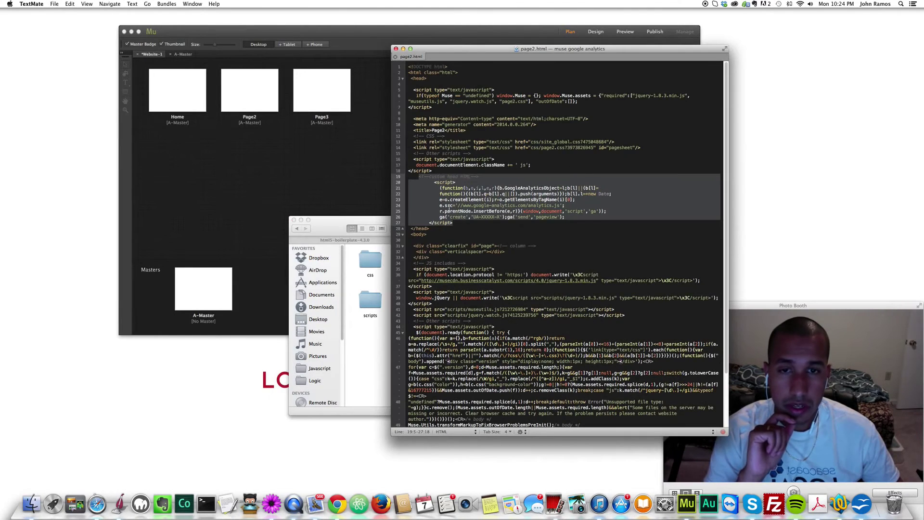
{"action": "left_click", "coordinate": [467, 218]}
{"action": "left_click_drag", "start_coordinate": [413, 176], "coordinate": [415, 229]}
{"action": "left_click", "coordinate": [433, 230]}
{"action": "left_click", "coordinate": [396, 48]}
Open page3.html in TextMate, check its head for the Google Analytics script, and close the file and folder windows
{"action": "left_click", "coordinate": [563, 260]}
{"action": "right_click", "coordinate": [566, 261]}
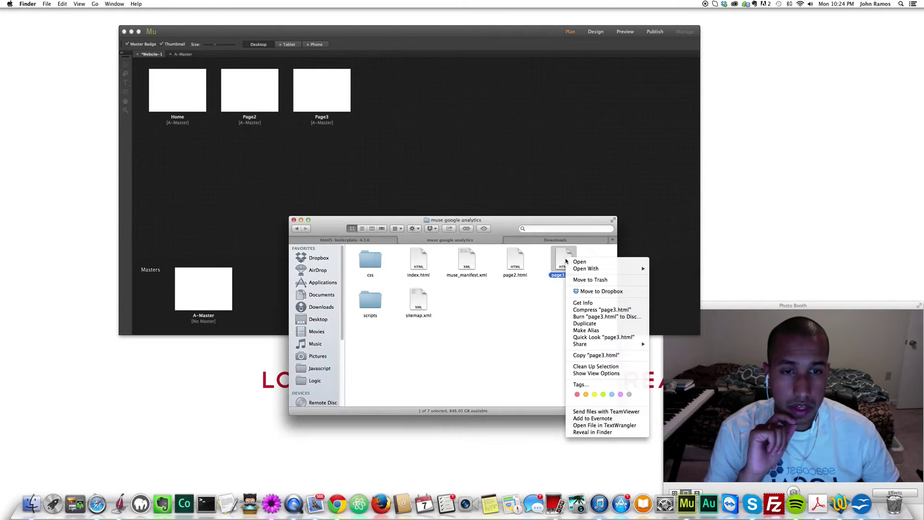
{"action": "mouse_move", "coordinate": [586, 268]}
{"action": "left_click", "coordinate": [684, 387]}
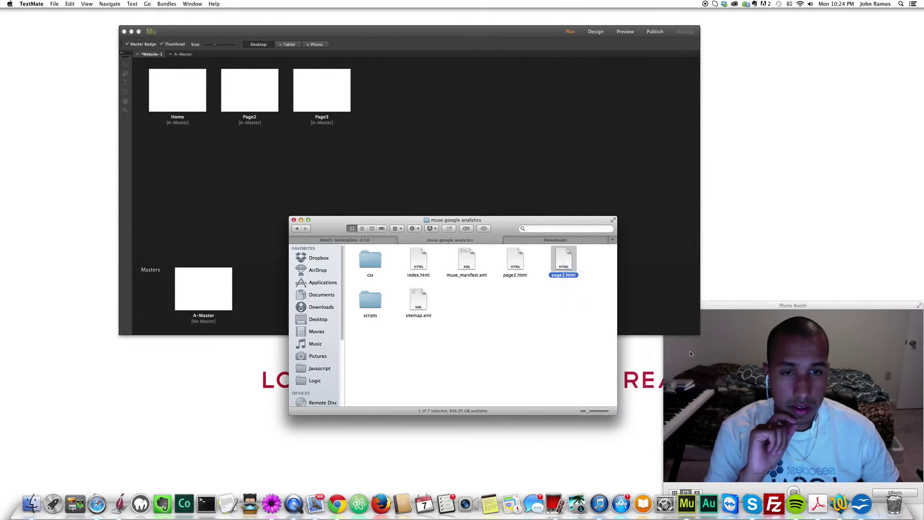
{"action": "left_click", "coordinate": [456, 205]}
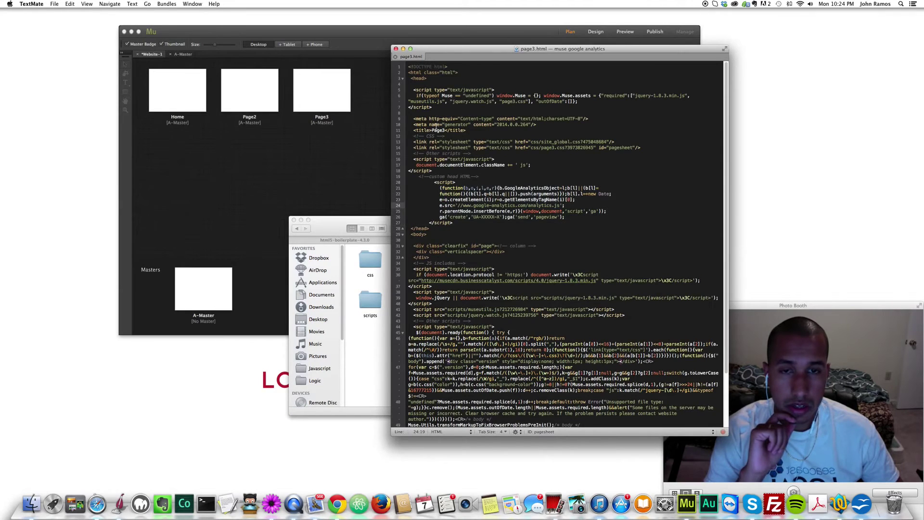
{"action": "left_click_drag", "start_coordinate": [481, 220], "coordinate": [433, 179]}
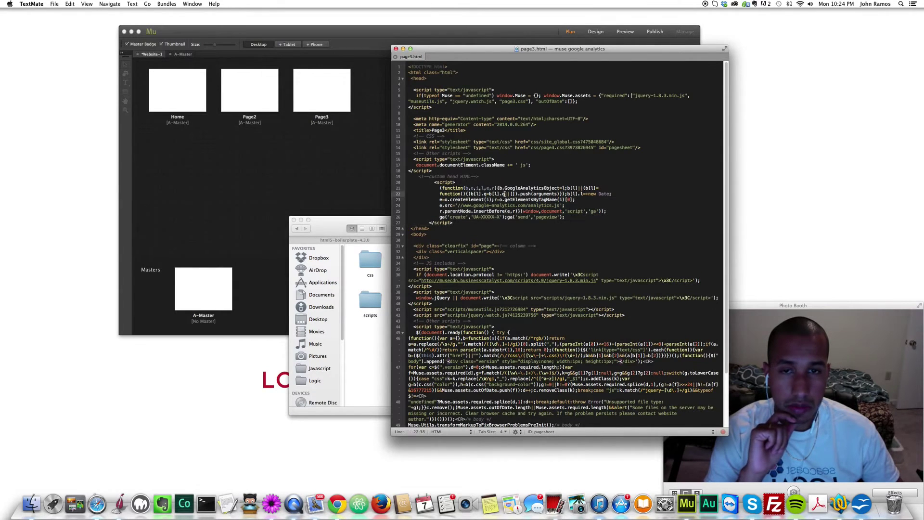
{"action": "left_click", "coordinate": [396, 49]}
{"action": "left_click", "coordinate": [294, 220]}
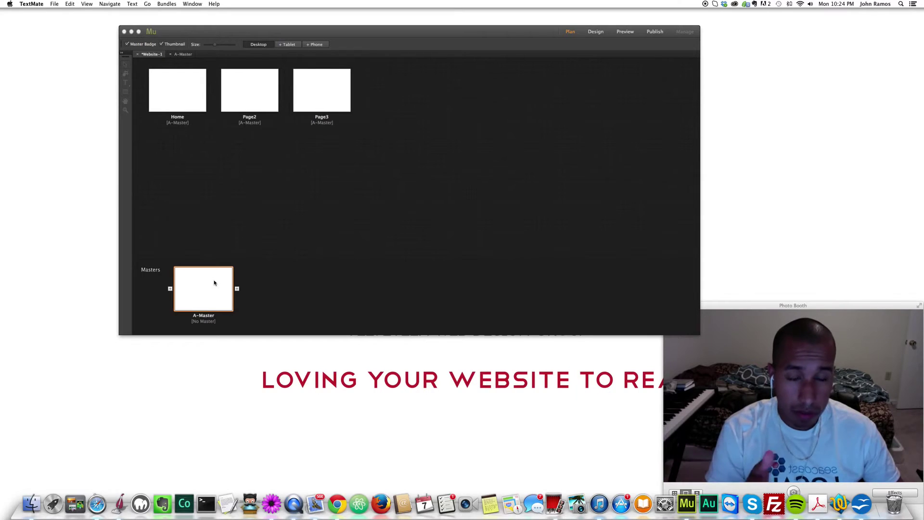
Delete the Google Analytics script from the HTML for <head> metadata in the A-Master page properties and apply it
{"action": "double_click", "coordinate": [215, 295]}
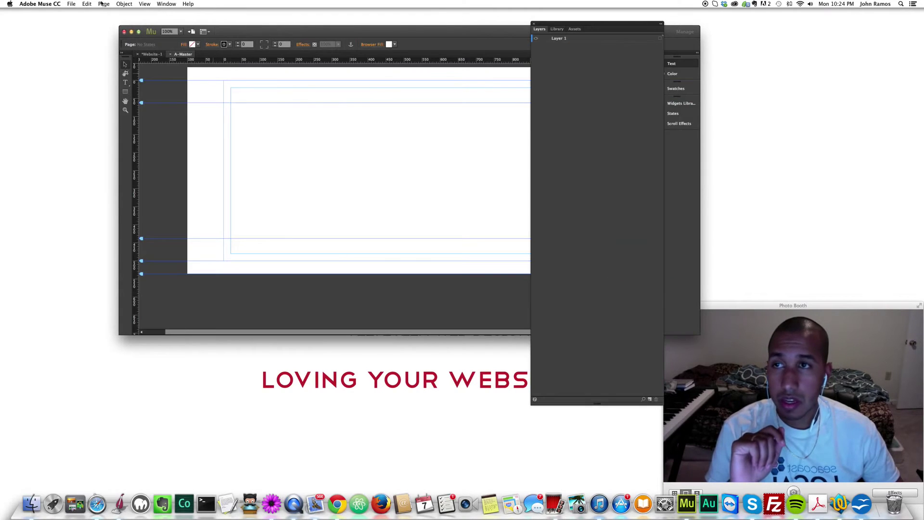
{"action": "left_click", "coordinate": [104, 4]}
{"action": "left_click", "coordinate": [123, 56]}
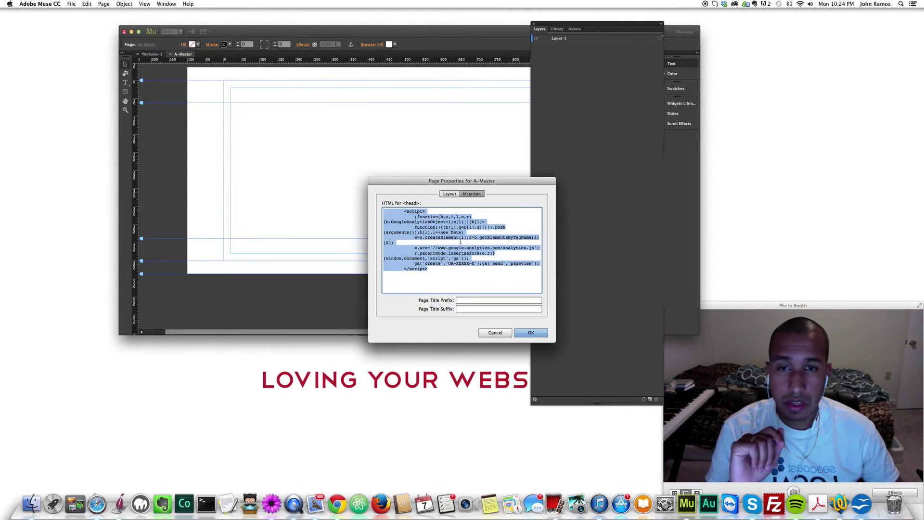
{"action": "key", "text": "BackSpace"}
{"action": "left_click", "coordinate": [530, 333]}
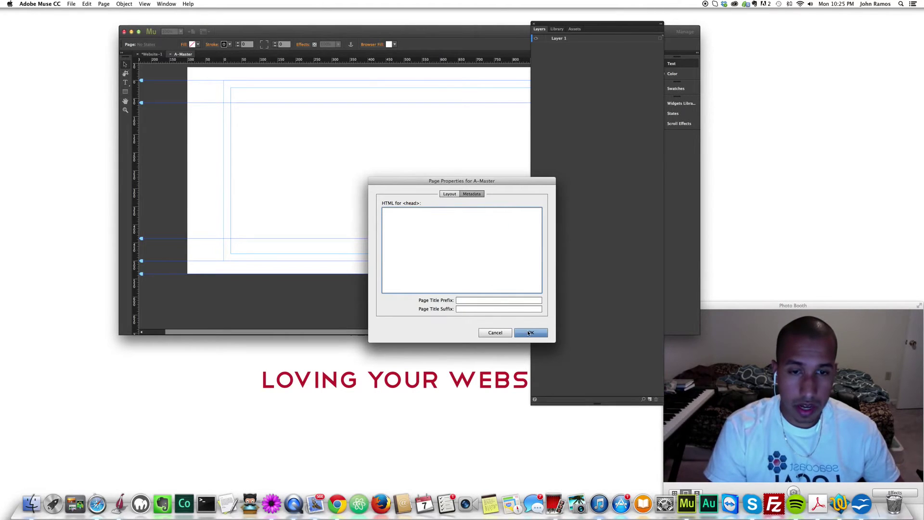
Paste the Google Analytics script into the HTML for <head> metadata of the Home page's properties and apply it
{"action": "left_click", "coordinate": [160, 54]}
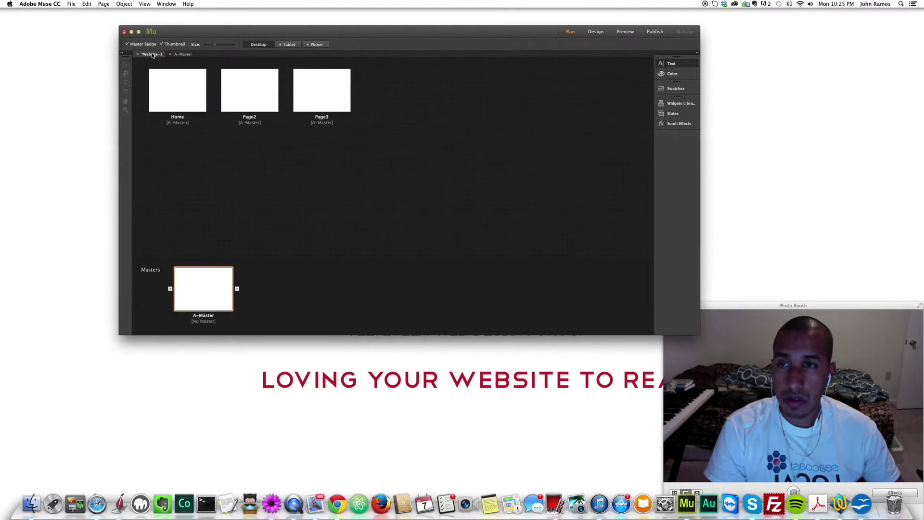
{"action": "double_click", "coordinate": [189, 93]}
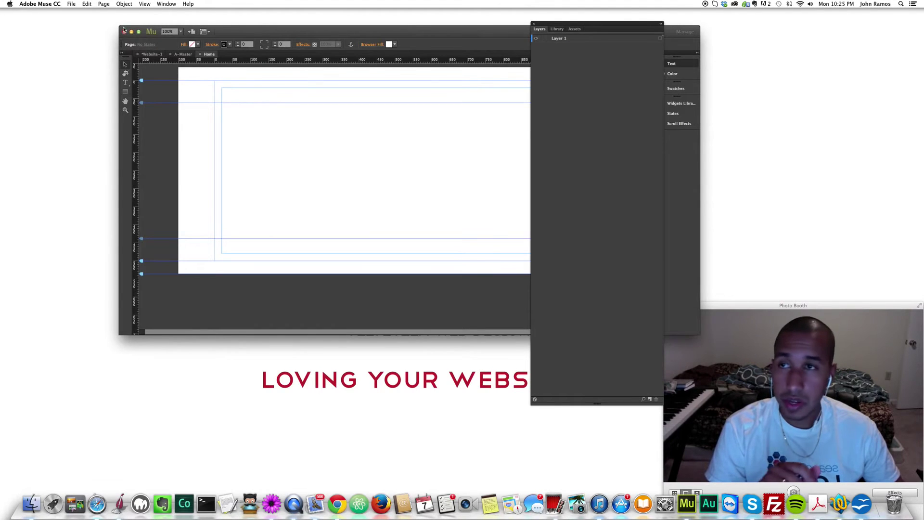
{"action": "left_click", "coordinate": [152, 54]}
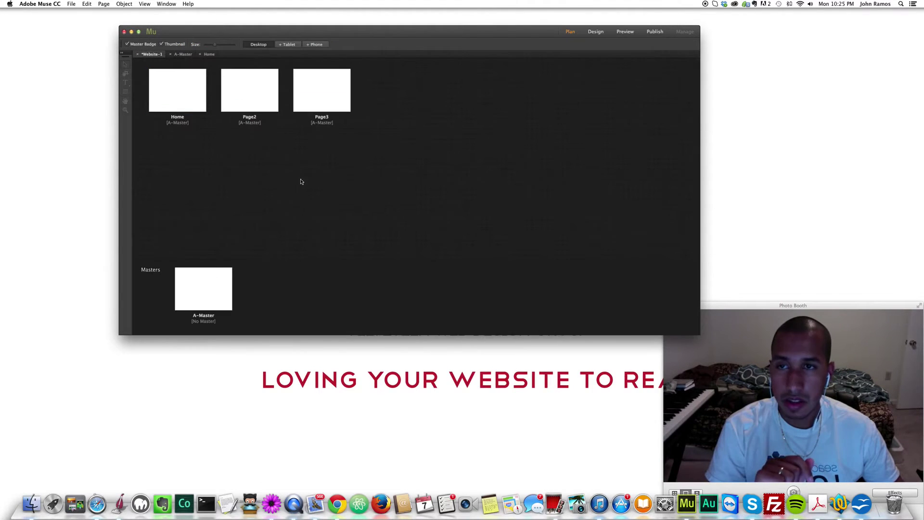
{"action": "double_click", "coordinate": [180, 97]}
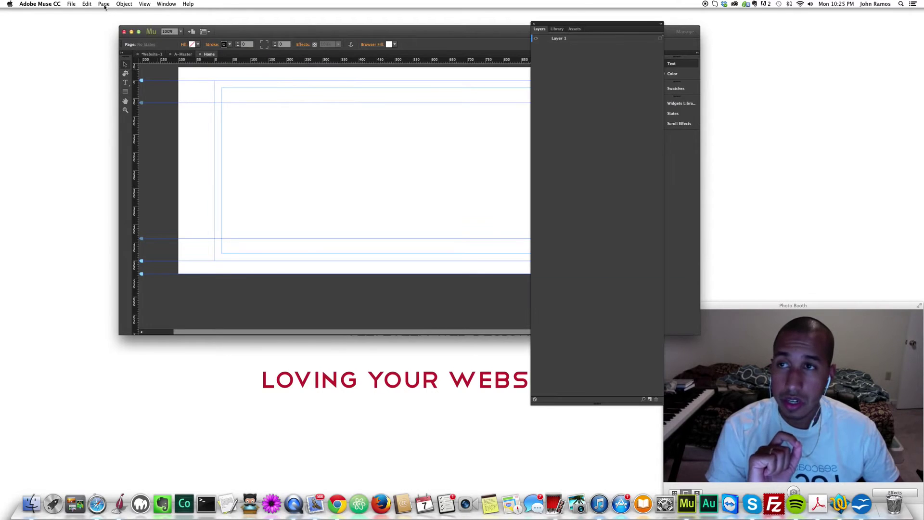
{"action": "left_click", "coordinate": [103, 3]}
{"action": "left_click", "coordinate": [123, 49]}
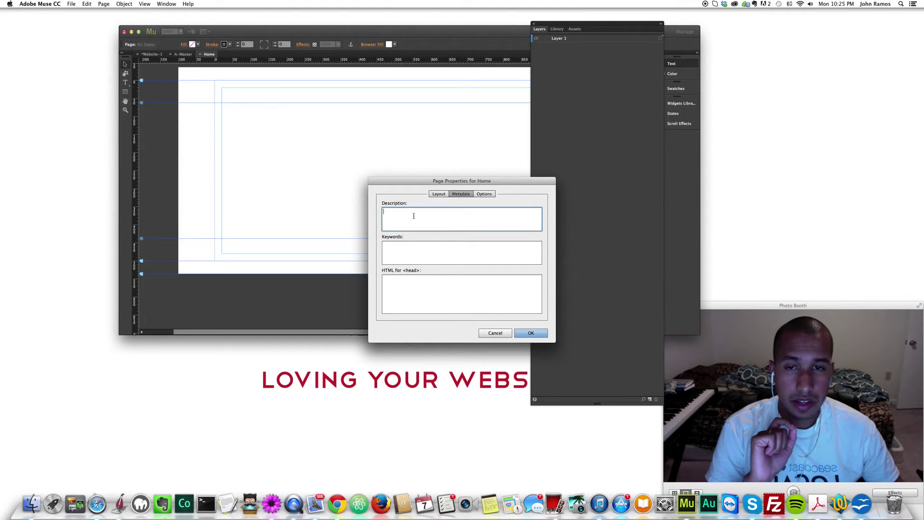
{"action": "left_click", "coordinate": [399, 245]}
{"action": "left_click", "coordinate": [408, 288]}
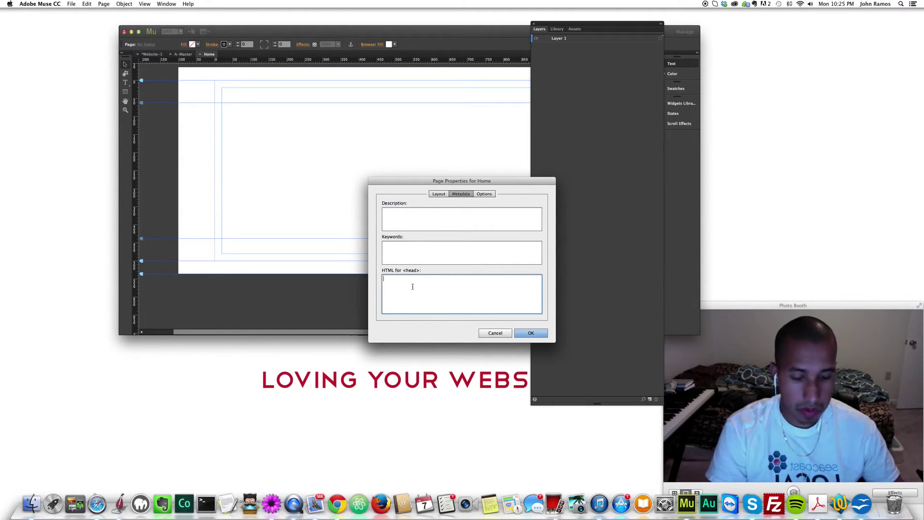
{"action": "key", "text": "super+v"}
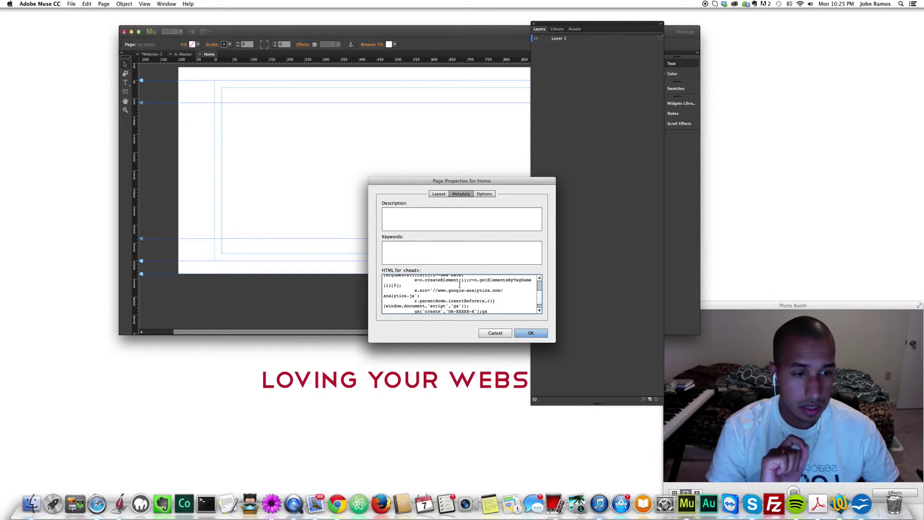
{"action": "scroll", "coordinate": [460, 289], "scroll_direction": "down", "scroll_amount": 3}
{"action": "left_click", "coordinate": [529, 333]}
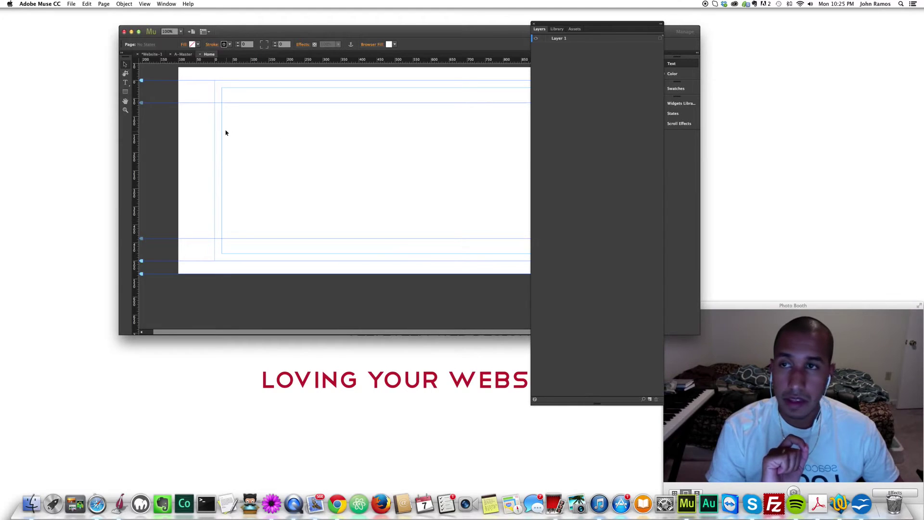
{"action": "key", "text": "super+s"}
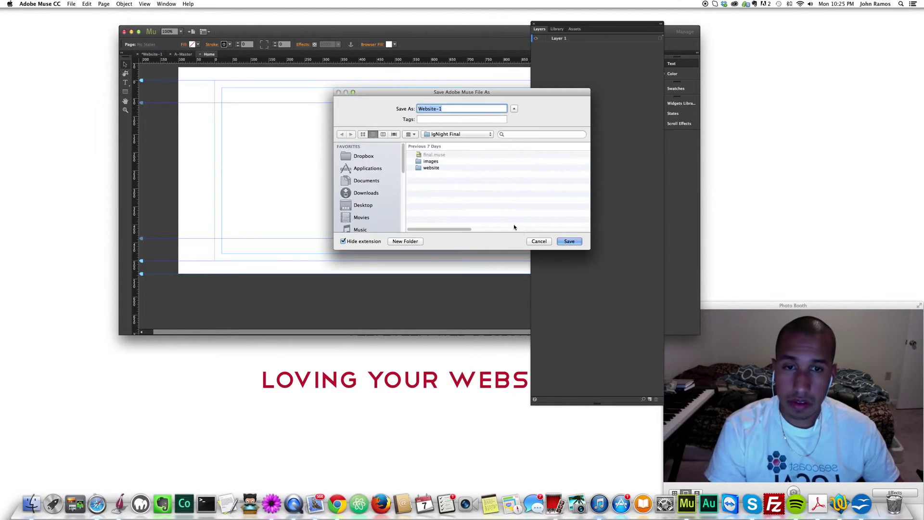
{"action": "key", "text": "Return"}
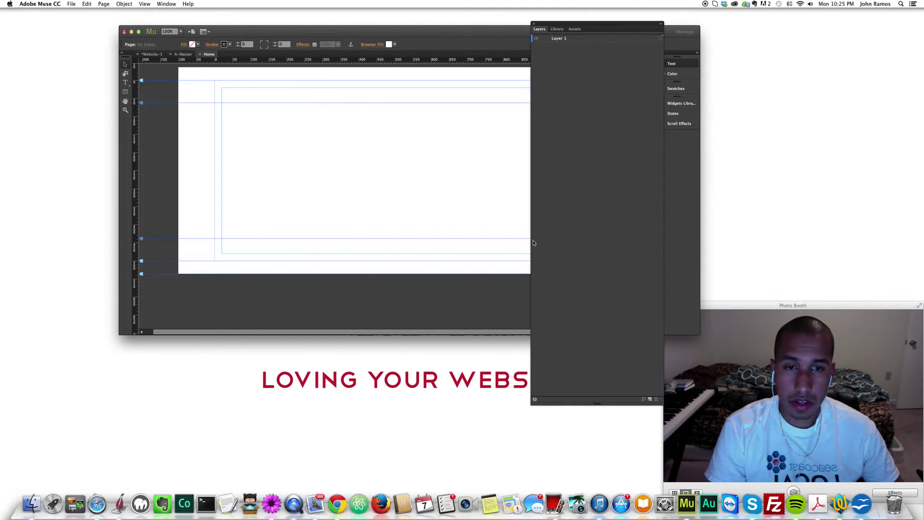
{"action": "left_click", "coordinate": [153, 54]}
{"action": "left_click", "coordinate": [71, 4]}
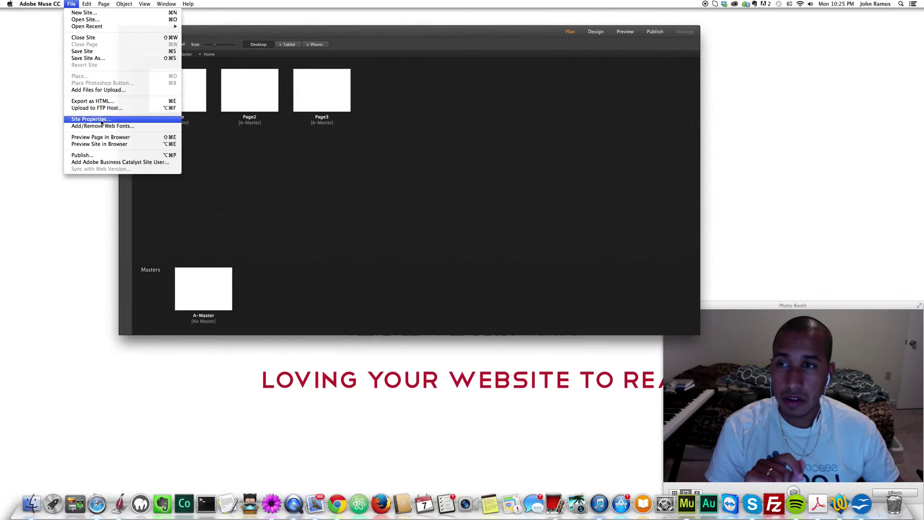
{"action": "left_click", "coordinate": [94, 101]}
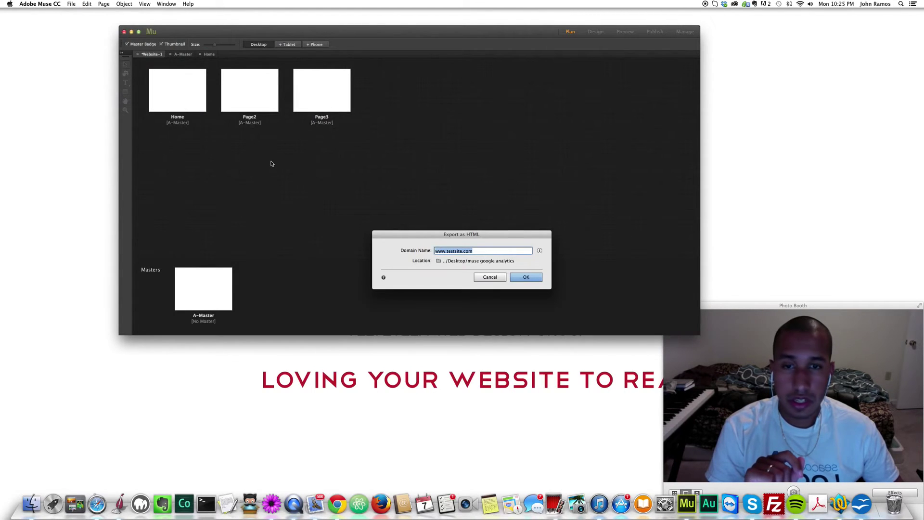
{"action": "left_click", "coordinate": [526, 278]}
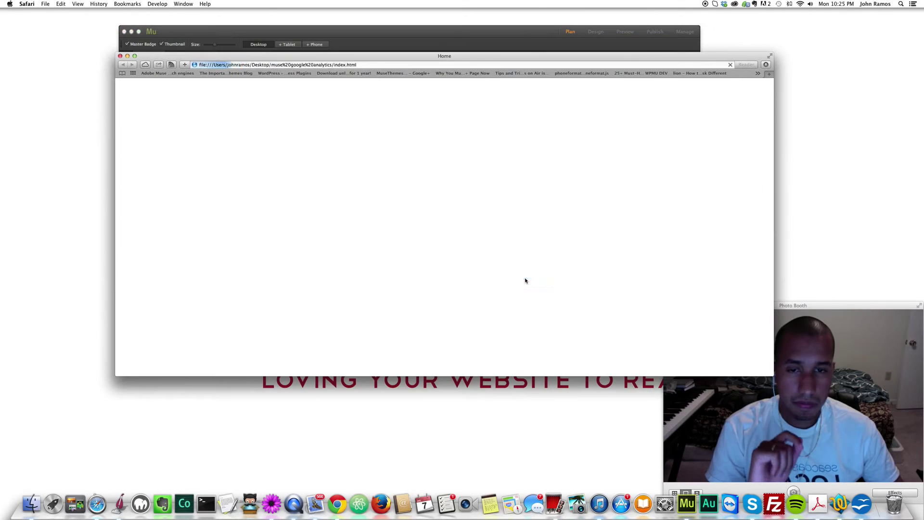
{"action": "left_click", "coordinate": [121, 56]}
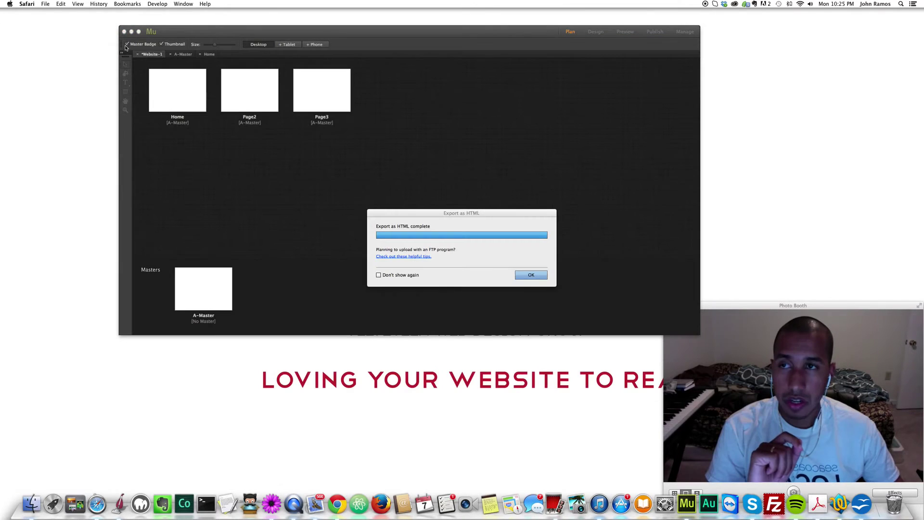
{"action": "left_click", "coordinate": [531, 275]}
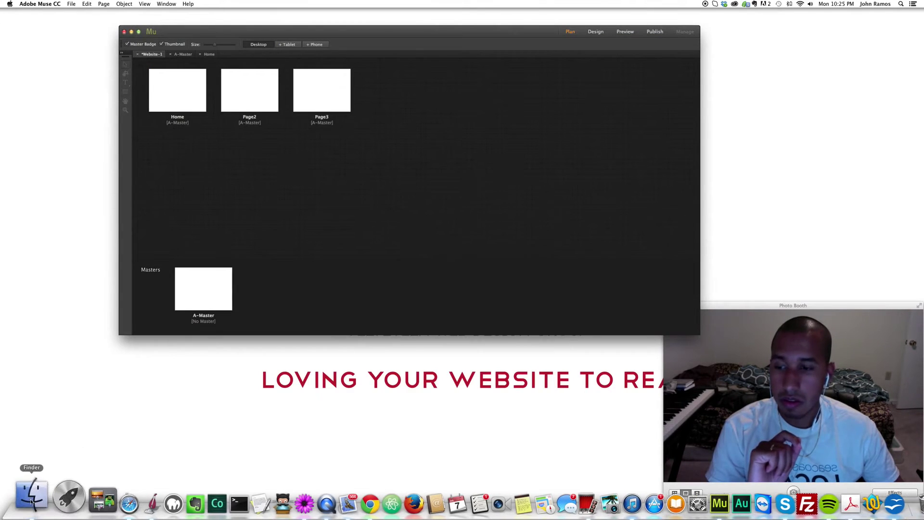
Open the exported index.html in TextMate, highlight the Google Analytics script in its head, and close the file
{"action": "left_click", "coordinate": [355, 352]}
{"action": "left_click", "coordinate": [418, 260]}
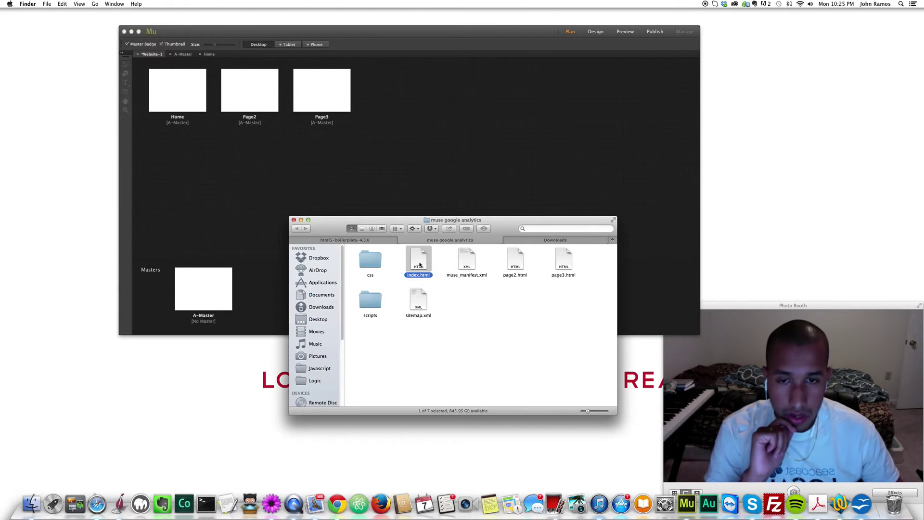
{"action": "right_click", "coordinate": [419, 260]}
{"action": "mouse_move", "coordinate": [463, 270]}
{"action": "left_click", "coordinate": [566, 389]}
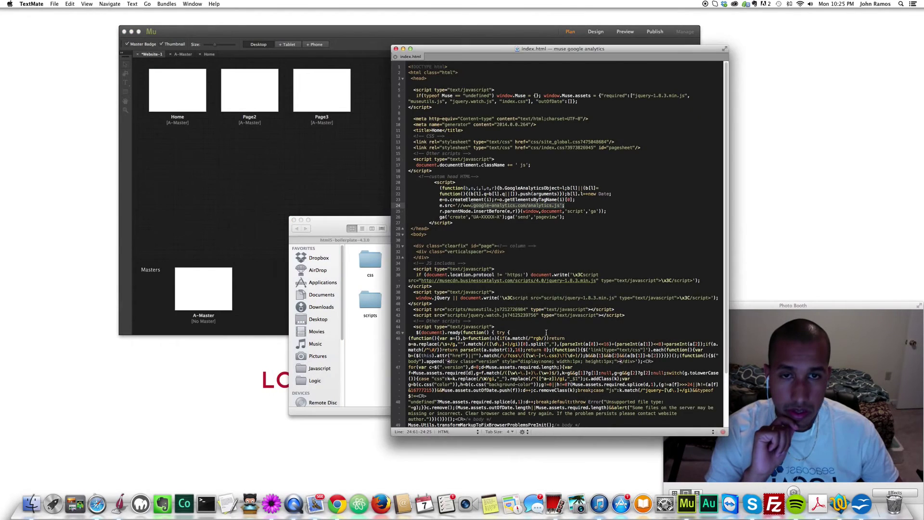
{"action": "left_click_drag", "start_coordinate": [434, 182], "coordinate": [470, 222]}
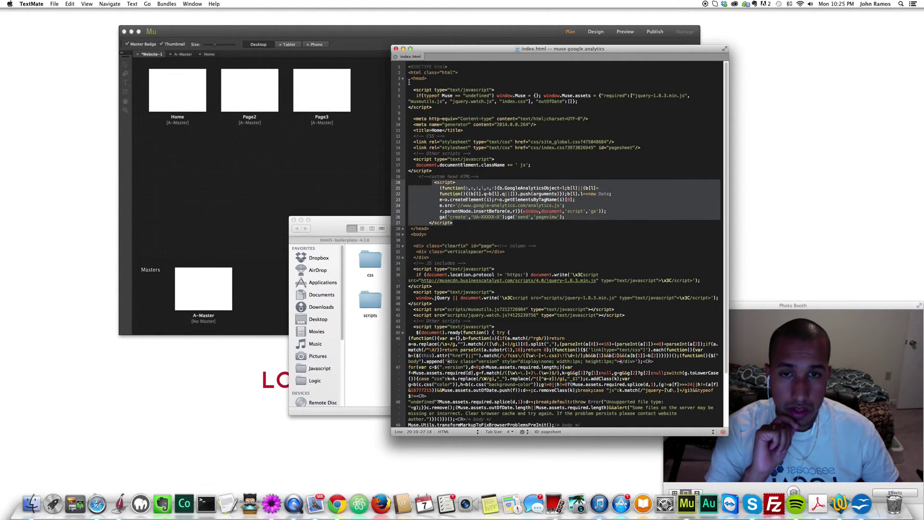
{"action": "left_click", "coordinate": [395, 49]}
Open the re-exported page2.html in TextMate, look for the Google Analytics script in its head, and close the file
{"action": "left_click", "coordinate": [515, 260]}
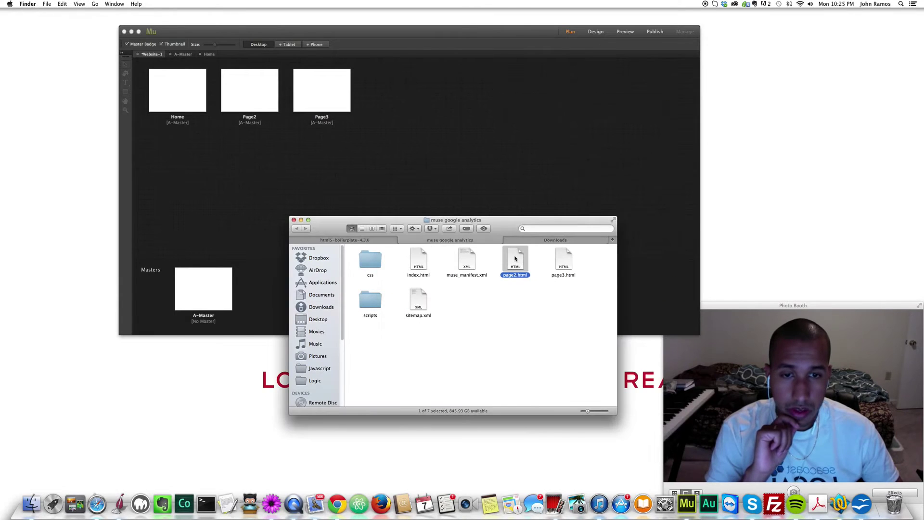
{"action": "right_click", "coordinate": [515, 258]}
{"action": "mouse_move", "coordinate": [532, 266]}
{"action": "left_click", "coordinate": [647, 384]}
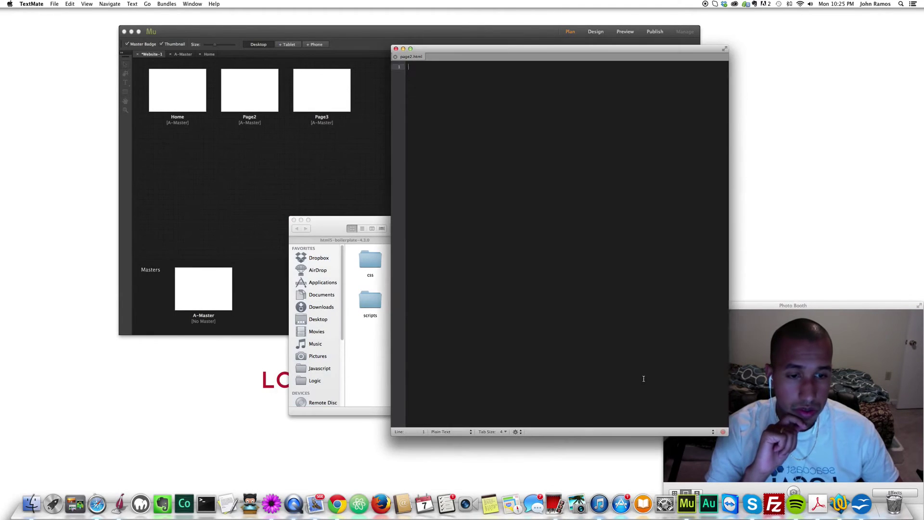
{"action": "left_click", "coordinate": [450, 159]}
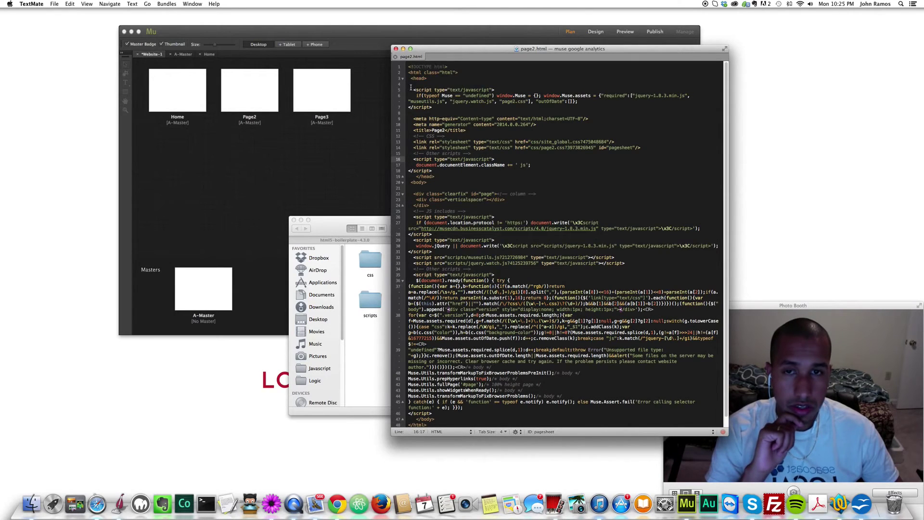
{"action": "left_click", "coordinate": [396, 50]}
Open the re-exported page3.html in TextMate, look for the Google Analytics script in its head, and close the file
{"action": "left_click", "coordinate": [562, 259]}
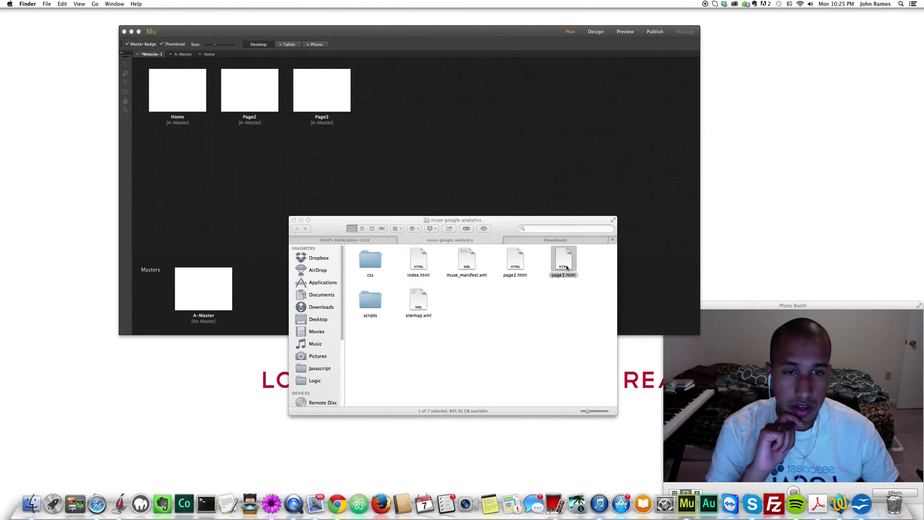
{"action": "right_click", "coordinate": [565, 260]}
{"action": "mouse_move", "coordinate": [621, 266]}
{"action": "left_click", "coordinate": [696, 385]}
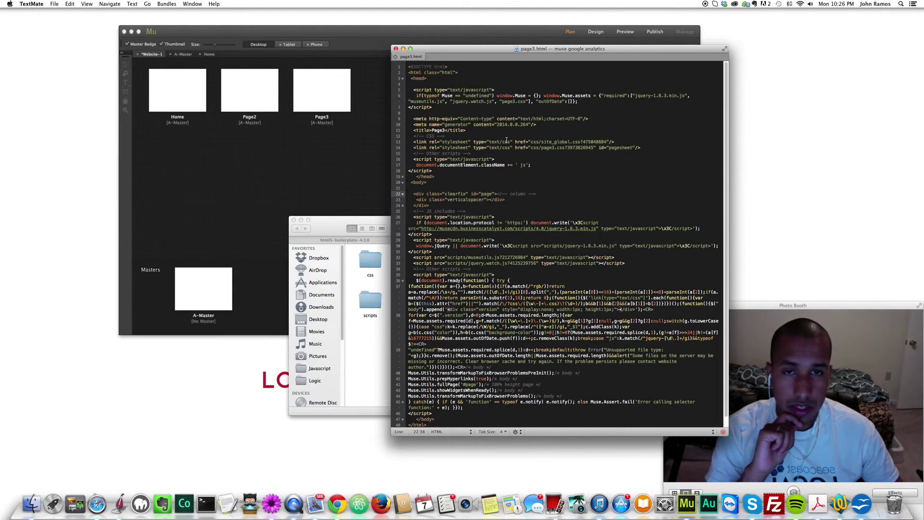
{"action": "left_click", "coordinate": [396, 49]}
Open page2.html in Safari and expand its head in the Web Inspector to look for the Google Analytics script
{"action": "left_click", "coordinate": [470, 310]}
{"action": "left_click", "coordinate": [422, 259]}
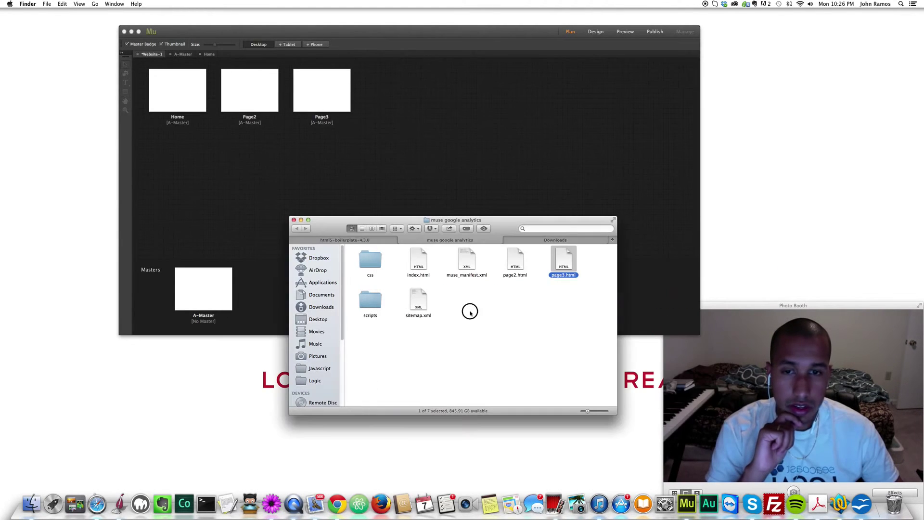
{"action": "double_click", "coordinate": [514, 262]}
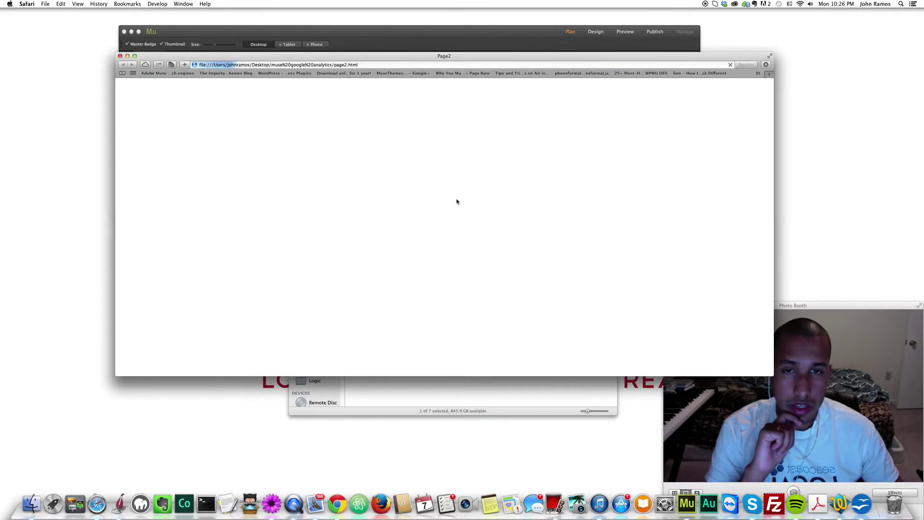
{"action": "right_click", "coordinate": [373, 146]}
{"action": "left_click", "coordinate": [398, 192]}
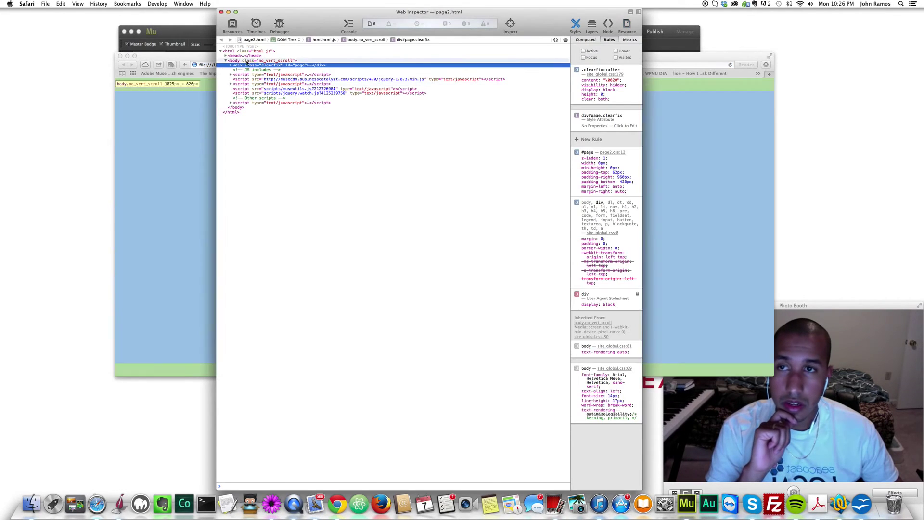
{"action": "scroll", "coordinate": [249, 61], "scroll_direction": "up", "scroll_amount": 3}
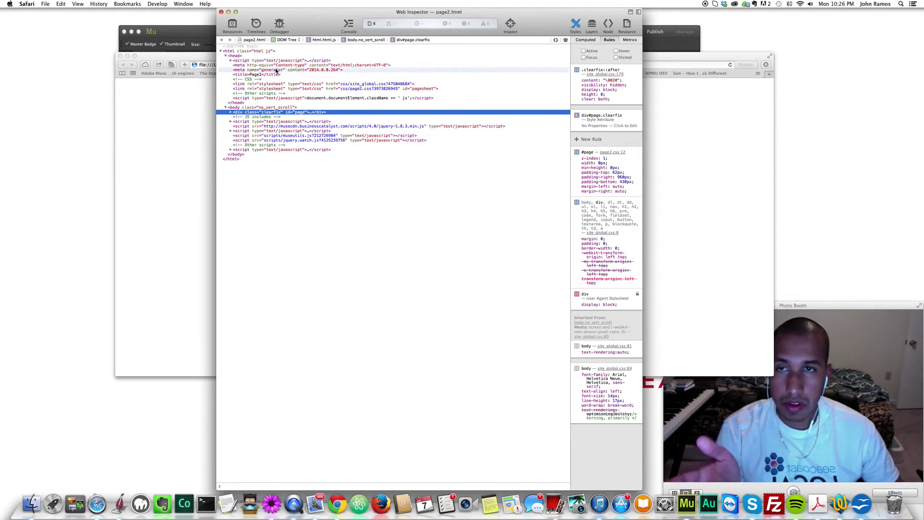
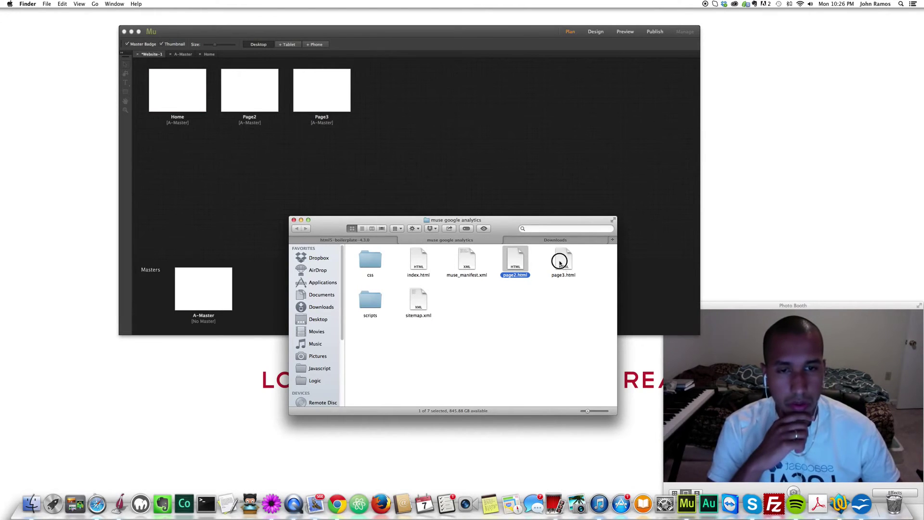
{"action": "left_click", "coordinate": [562, 263]}
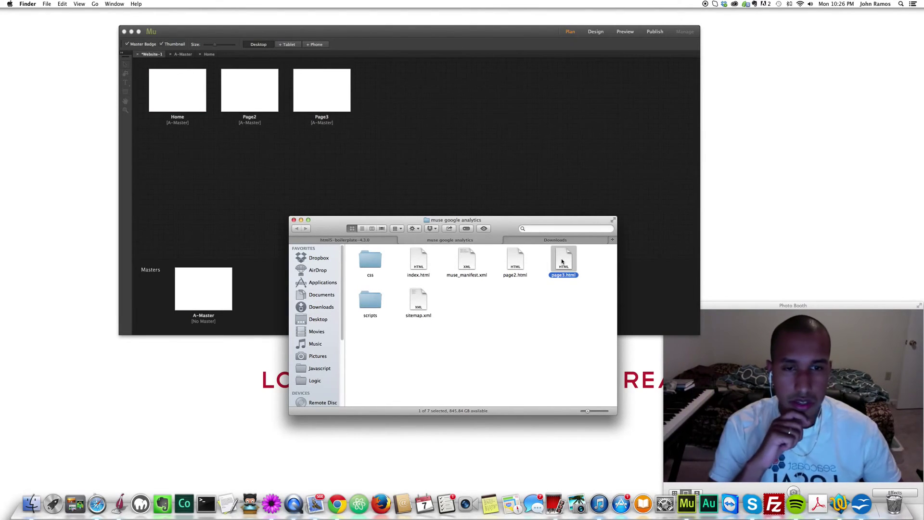
{"action": "right_click", "coordinate": [561, 263]}
{"action": "left_click", "coordinate": [561, 268]}
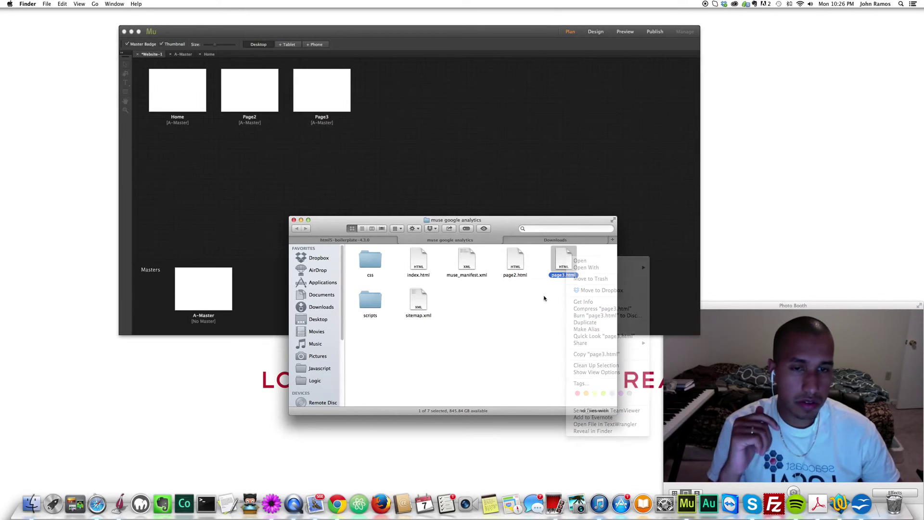
{"action": "right_click", "coordinate": [560, 266]}
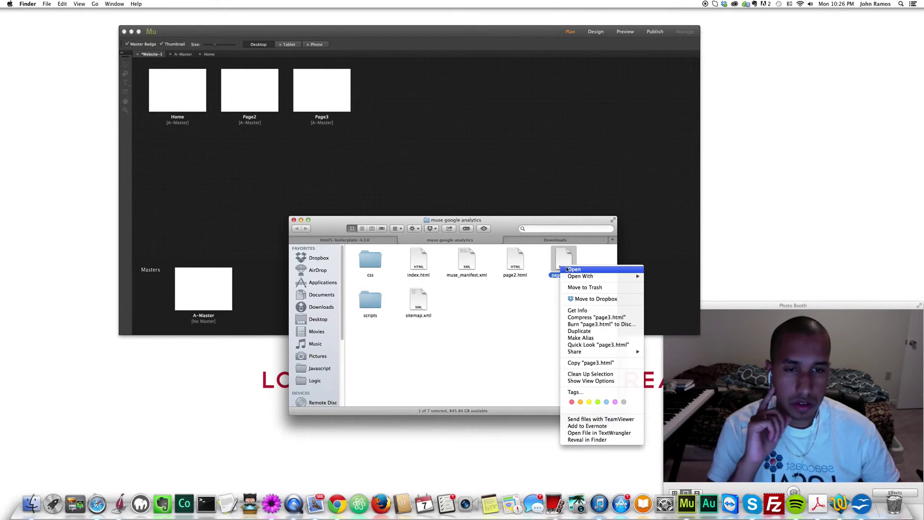
{"action": "left_click", "coordinate": [545, 295]}
Open page3.html in Safari and expand its head in the Web Inspector to look for the Google Analytics script
{"action": "right_click", "coordinate": [561, 259]}
{"action": "mouse_move", "coordinate": [582, 269]}
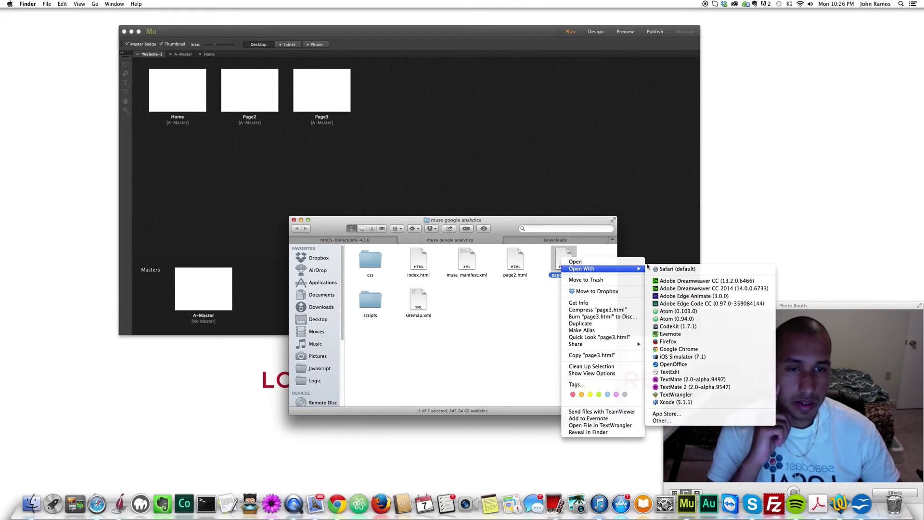
{"action": "left_click", "coordinate": [701, 387]}
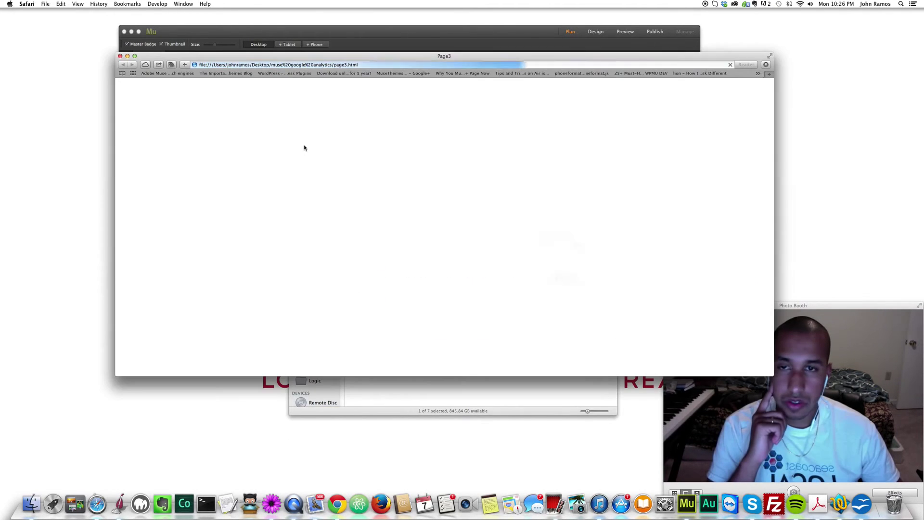
{"action": "right_click", "coordinate": [305, 148]}
{"action": "left_click", "coordinate": [359, 190]}
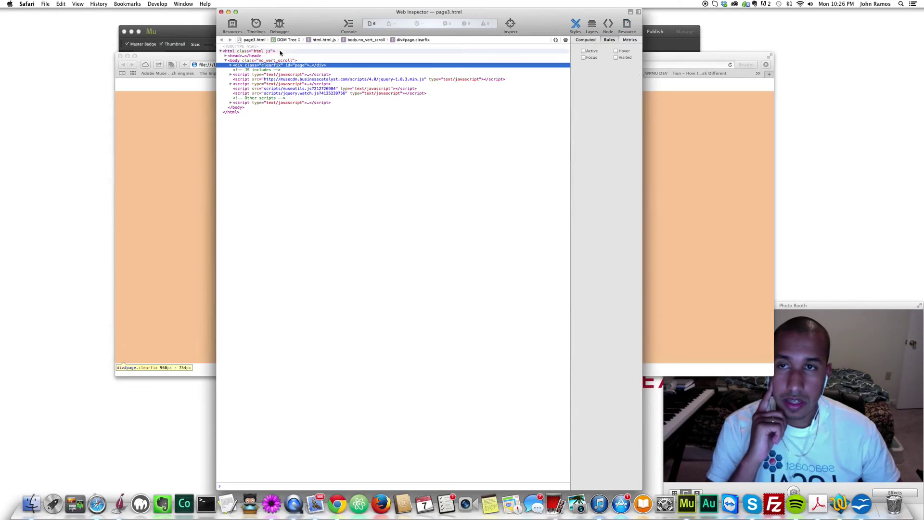
{"action": "left_click", "coordinate": [226, 56]}
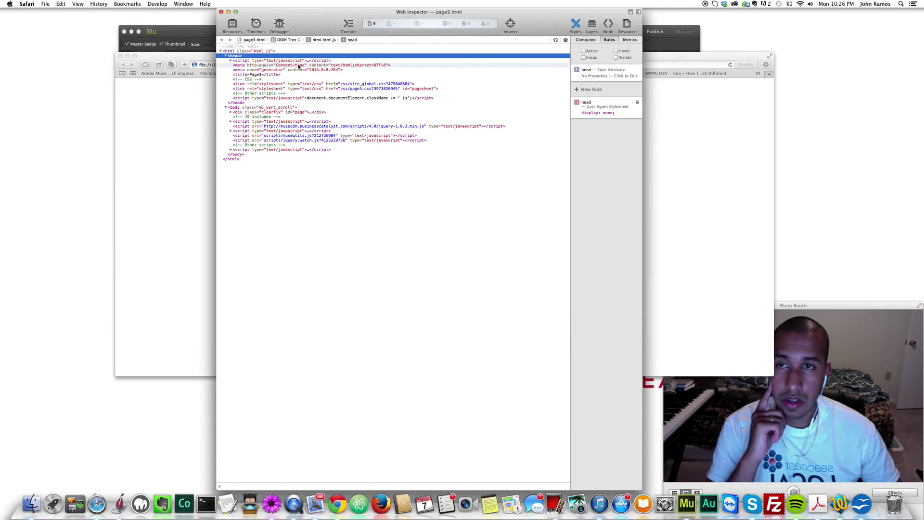
Close page3.html and its Web Inspector, open index.html in TextMate 2 to look for the Google Analytics script, and close the file
{"action": "left_click", "coordinate": [221, 12]}
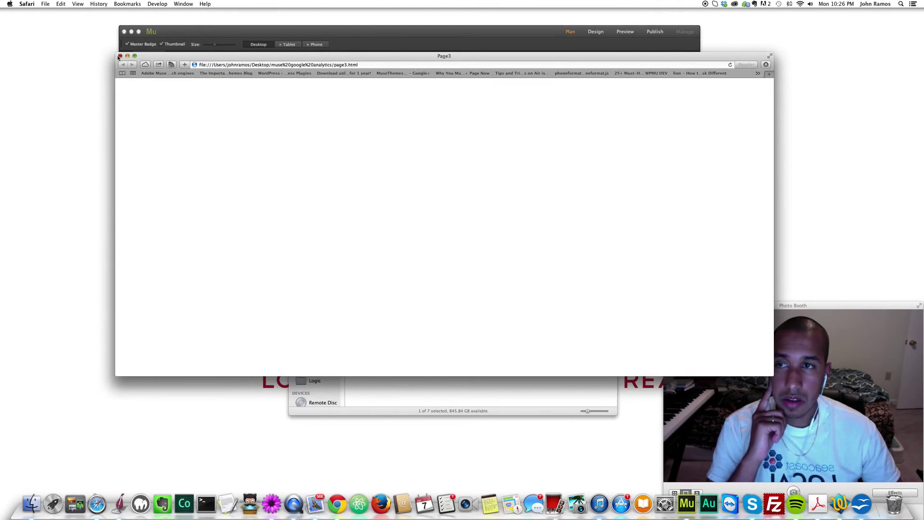
{"action": "left_click", "coordinate": [120, 57]}
{"action": "left_click", "coordinate": [423, 257]}
{"action": "right_click", "coordinate": [423, 257]}
{"action": "mouse_move", "coordinate": [463, 267]}
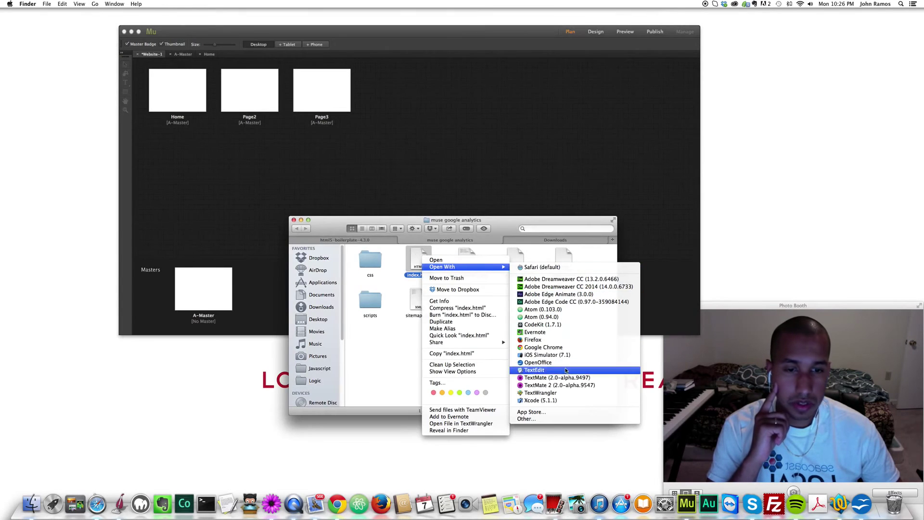
{"action": "left_click", "coordinate": [561, 385]}
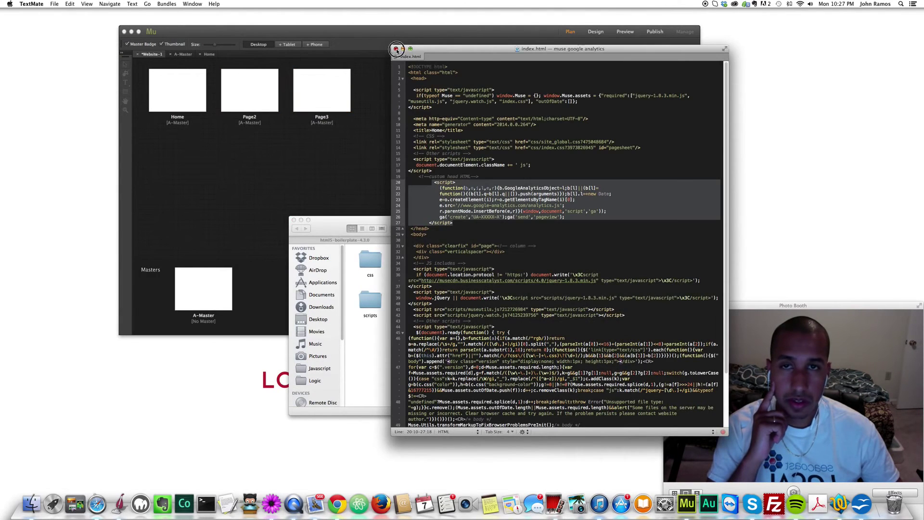
{"action": "key", "text": "super+w"}
Open index.html in Safari and examine the analytics.js script and the expanded custom head script in the Web Inspector
{"action": "double_click", "coordinate": [419, 262]}
{"action": "right_click", "coordinate": [233, 116]}
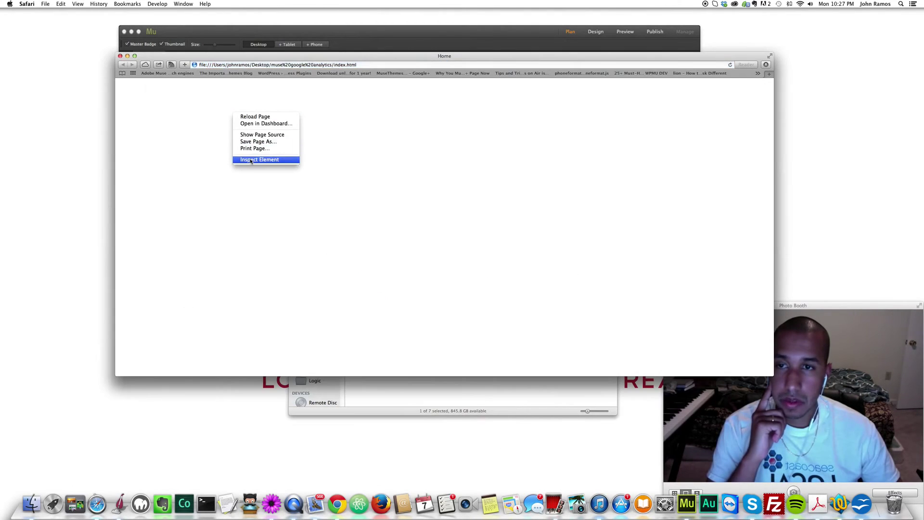
{"action": "left_click", "coordinate": [282, 161]}
{"action": "left_click", "coordinate": [226, 56]}
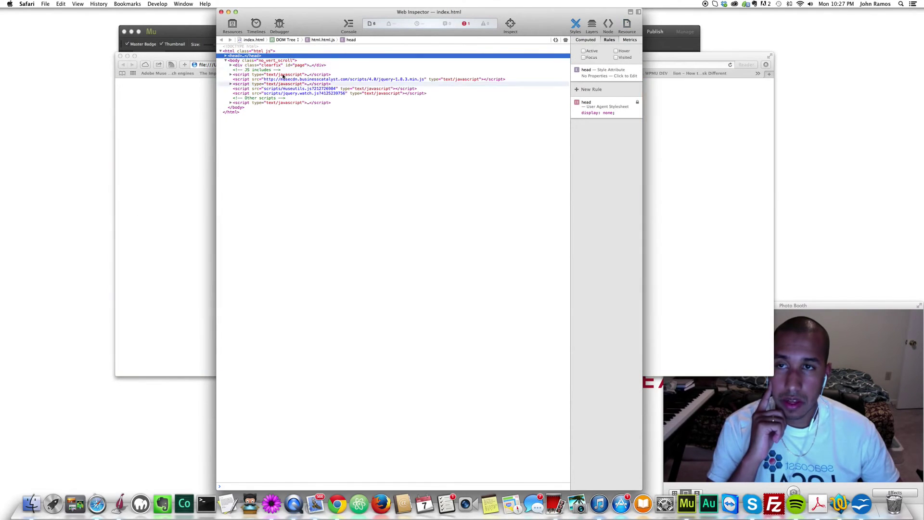
{"action": "left_click", "coordinate": [225, 56]}
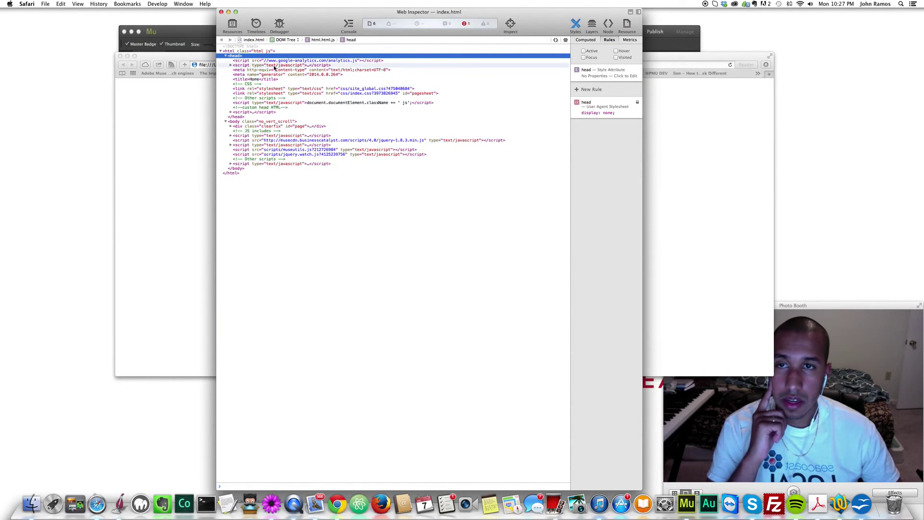
{"action": "left_click", "coordinate": [378, 60]}
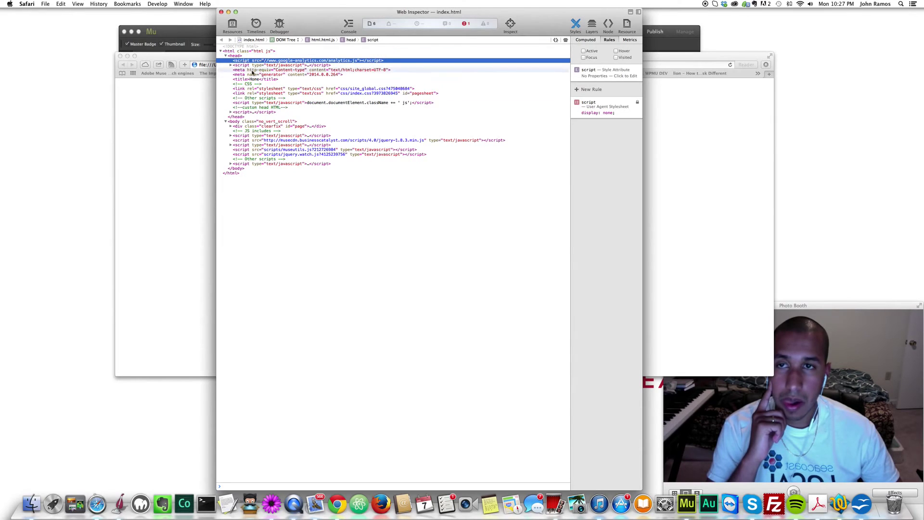
{"action": "left_click", "coordinate": [231, 112]}
{"action": "left_click", "coordinate": [337, 131]}
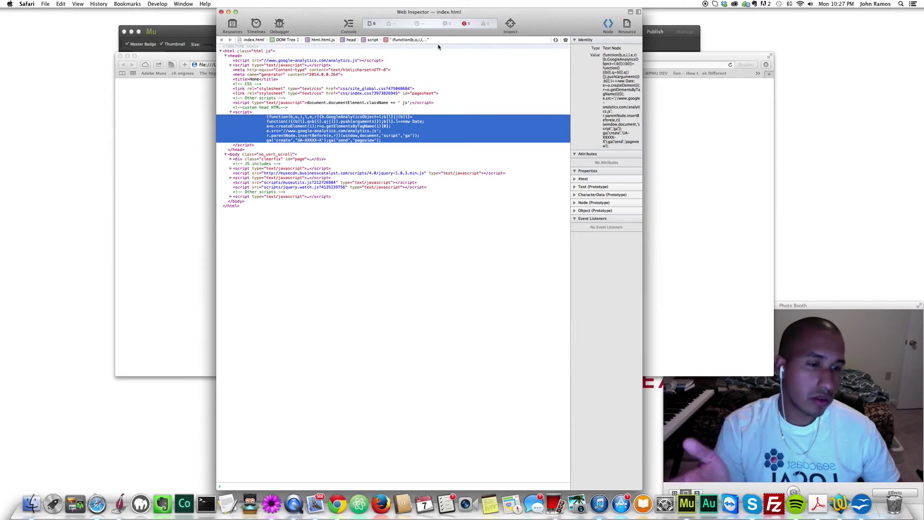
Check the Web Inspector's error log for index.html, return to the DOM tree, and close the inspector
{"action": "left_click", "coordinate": [467, 24]}
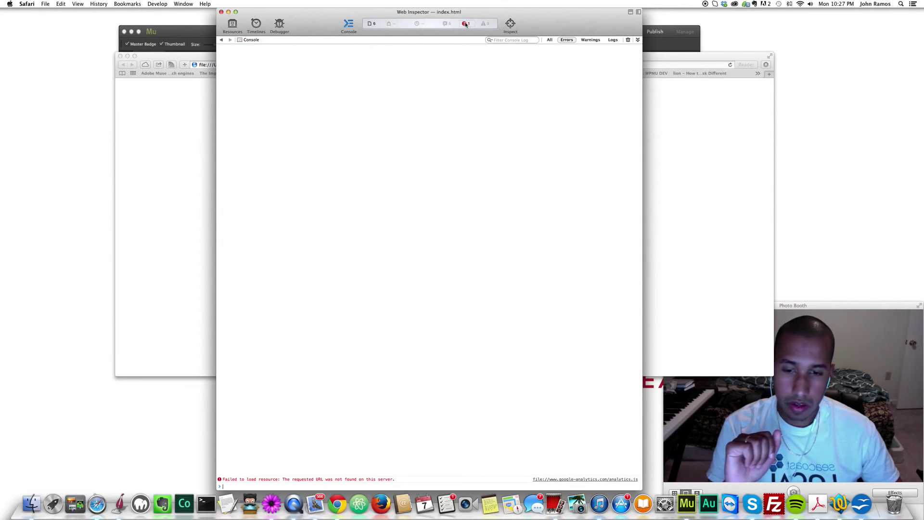
{"action": "left_click", "coordinate": [222, 40]}
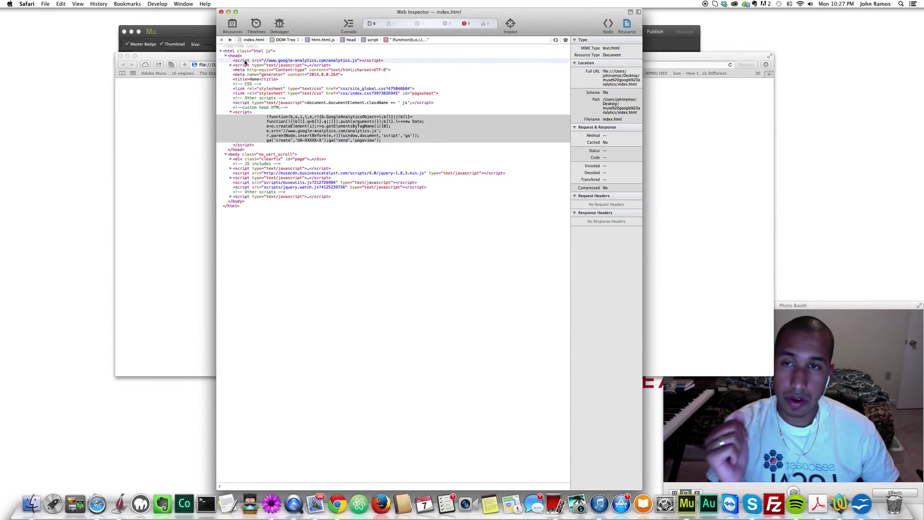
{"action": "left_click", "coordinate": [221, 12]}
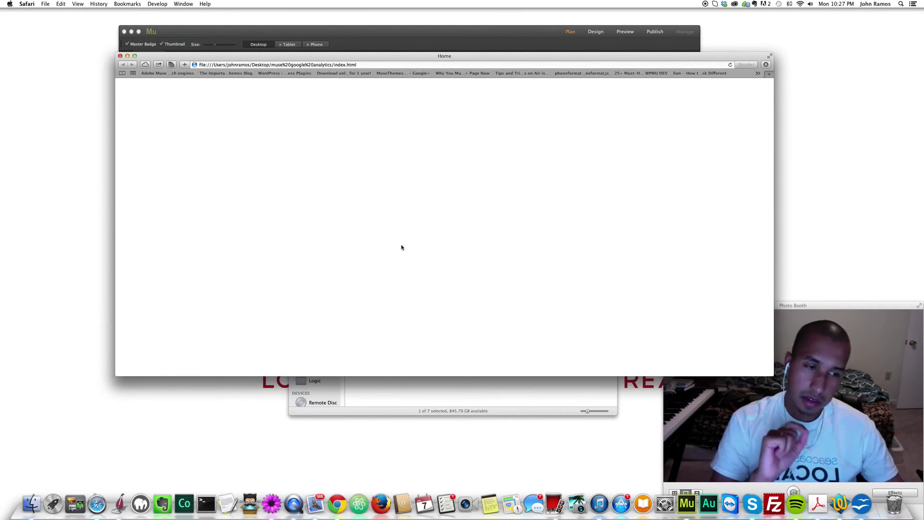
Reopen the Web Inspector on index.html, shift its window aside, and examine the console errors about the analytics resource
{"action": "right_click", "coordinate": [394, 212]}
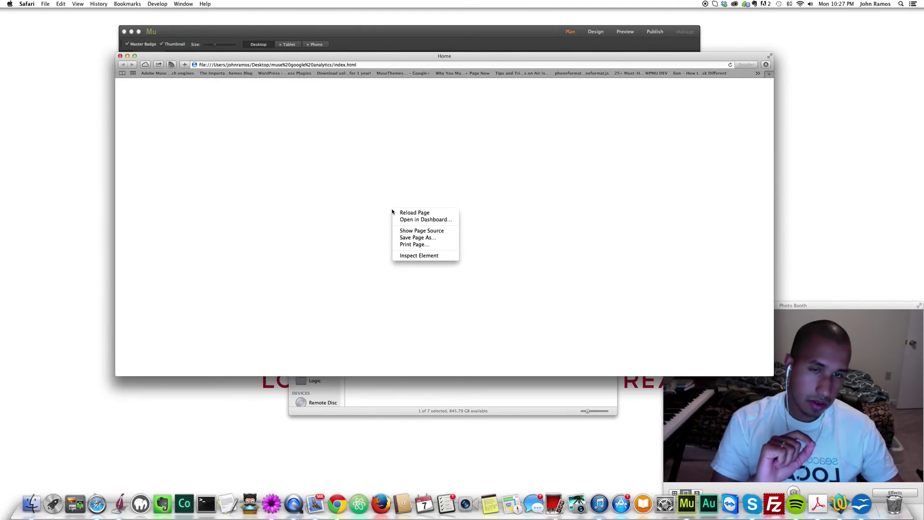
{"action": "left_click", "coordinate": [406, 256]}
{"action": "left_click_drag", "start_coordinate": [411, 12], "coordinate": [376, 10]}
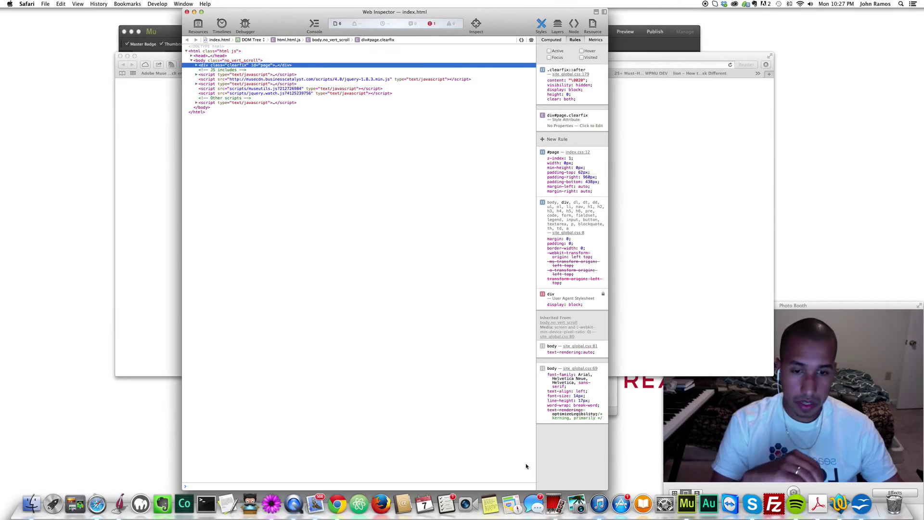
{"action": "left_click", "coordinate": [432, 23]}
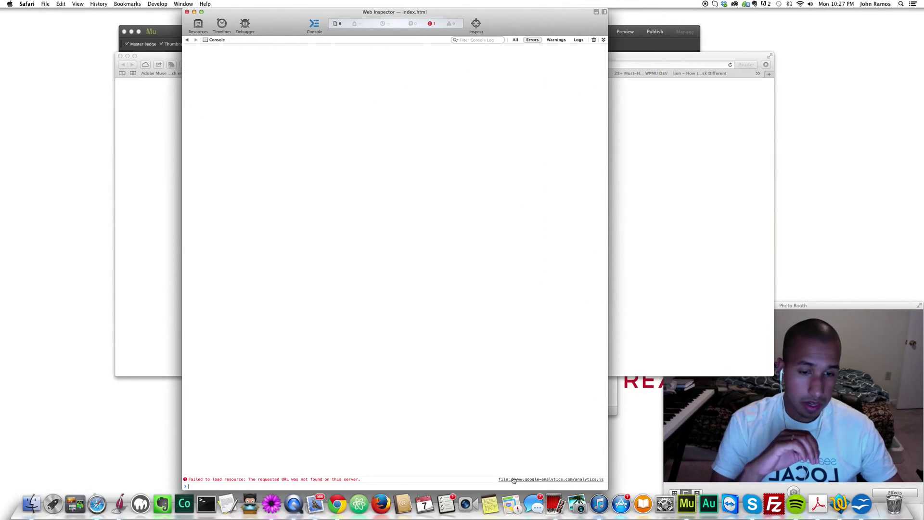
{"action": "left_click", "coordinate": [229, 487]}
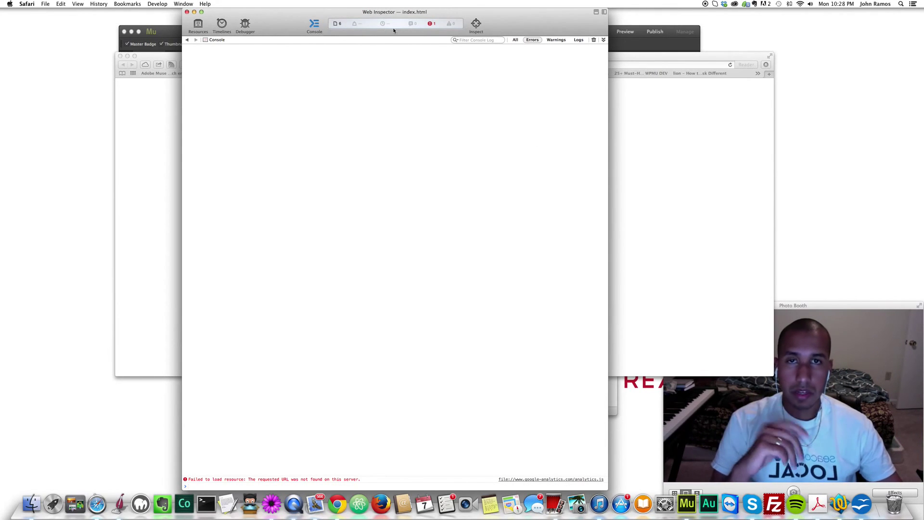
Return to the DOM tree, expand the head to examine the analytics.js script element, and close the Web Inspector
{"action": "left_click", "coordinate": [188, 40]}
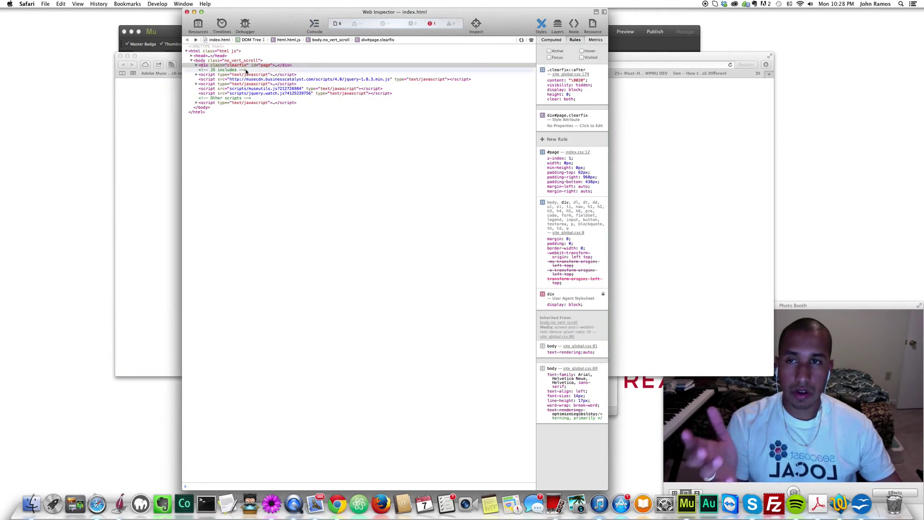
{"action": "left_click", "coordinate": [191, 57]}
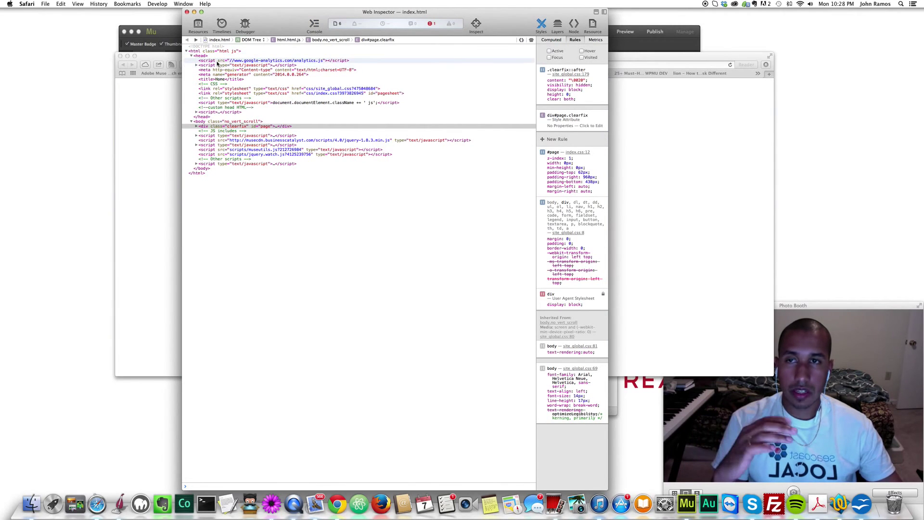
{"action": "left_click", "coordinate": [218, 61]}
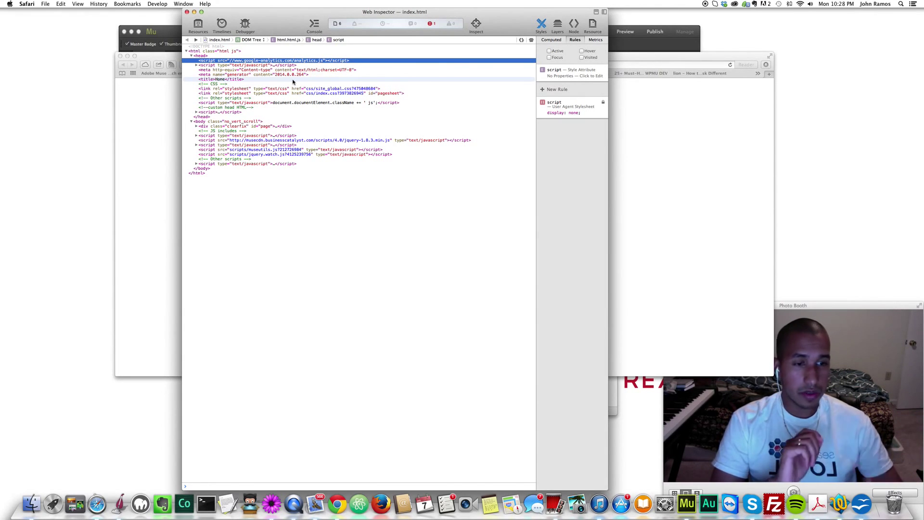
{"action": "left_click", "coordinate": [188, 12]}
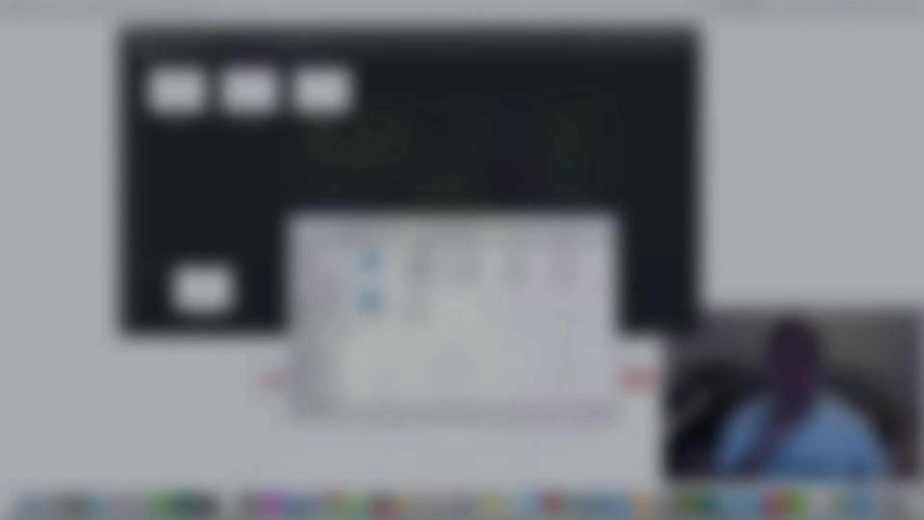